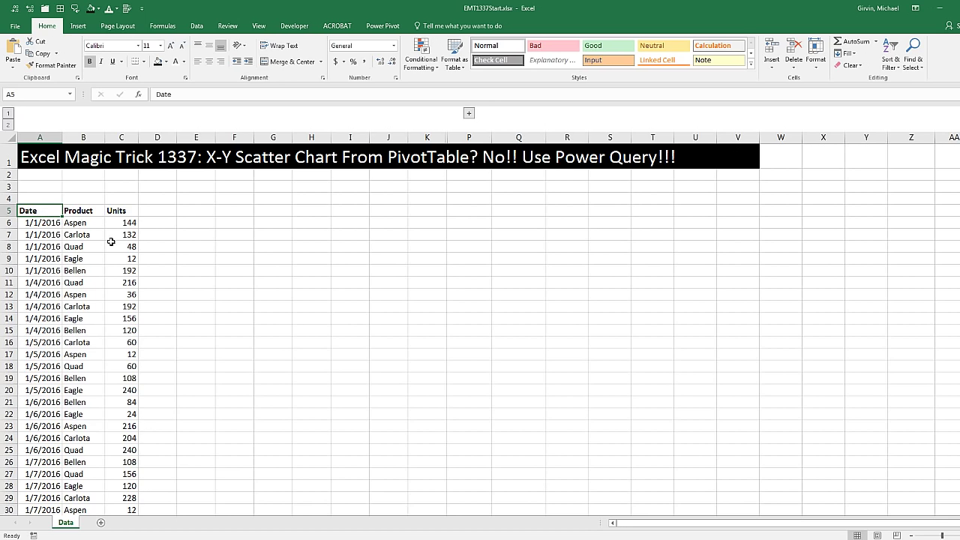
- Start a PivotTable from A5:C1417, placed on the existing Data sheet at cell E5
{"action": "left_click_drag", "start_coordinate": [47, 222], "coordinate": [113, 270]}
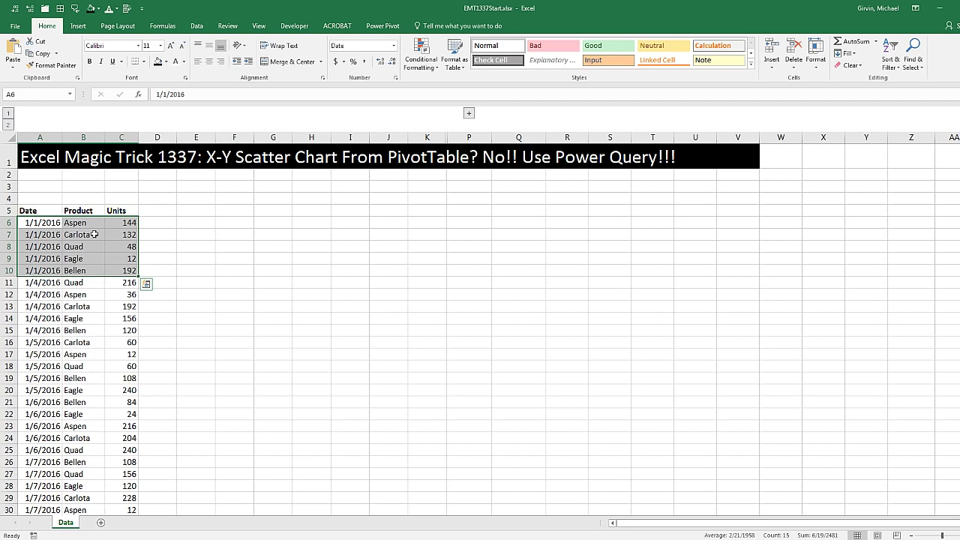
{"action": "left_click", "coordinate": [94, 234]}
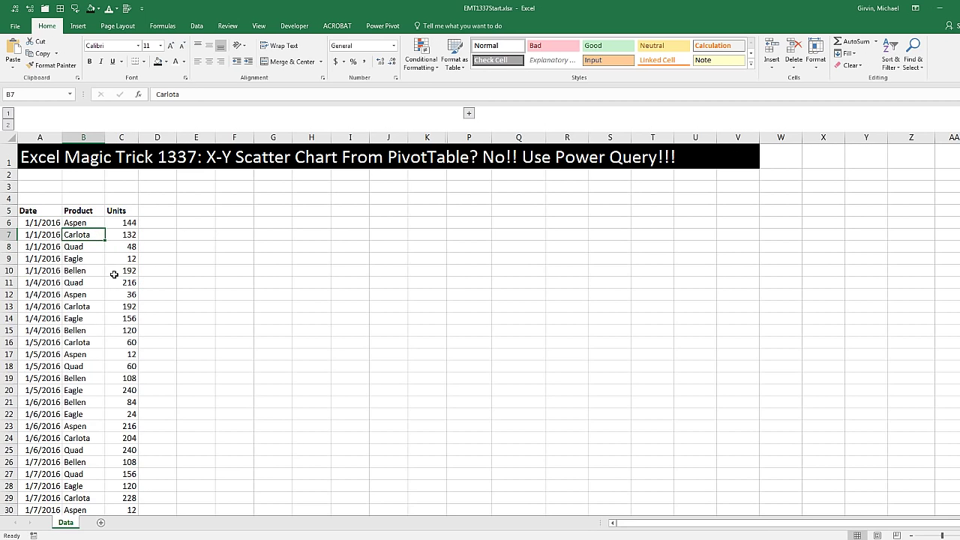
{"action": "left_click", "coordinate": [78, 25]}
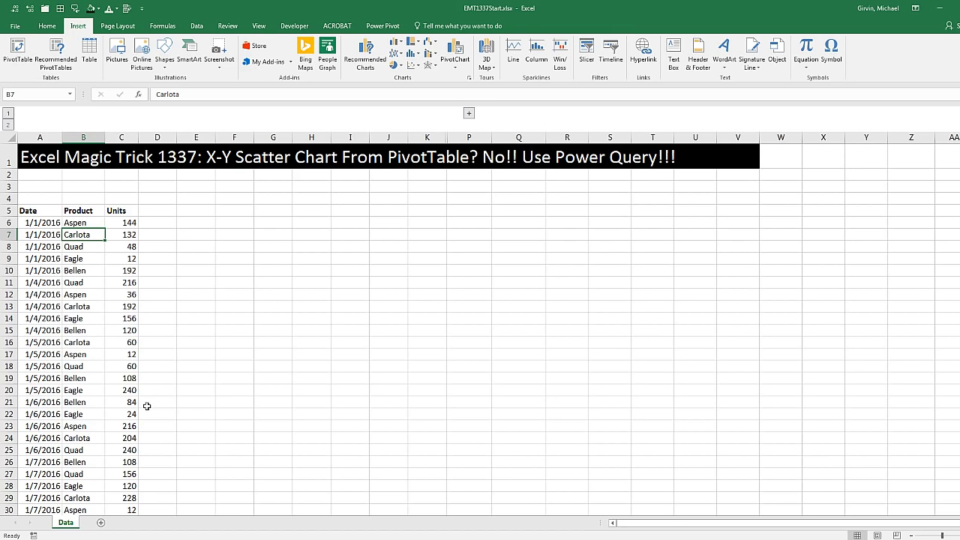
{"action": "key", "text": "alt+n"}
{"action": "key", "text": "v"}
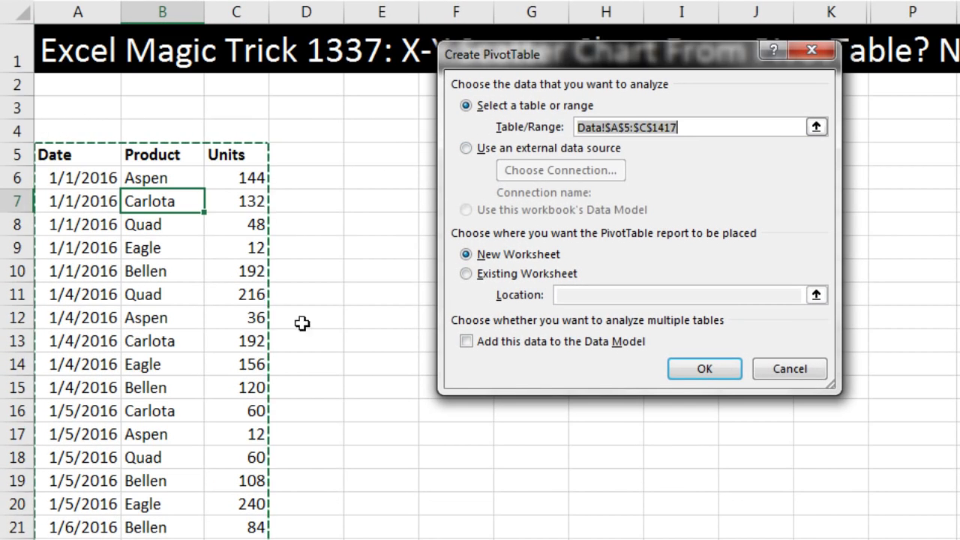
{"action": "left_click", "coordinate": [466, 275]}
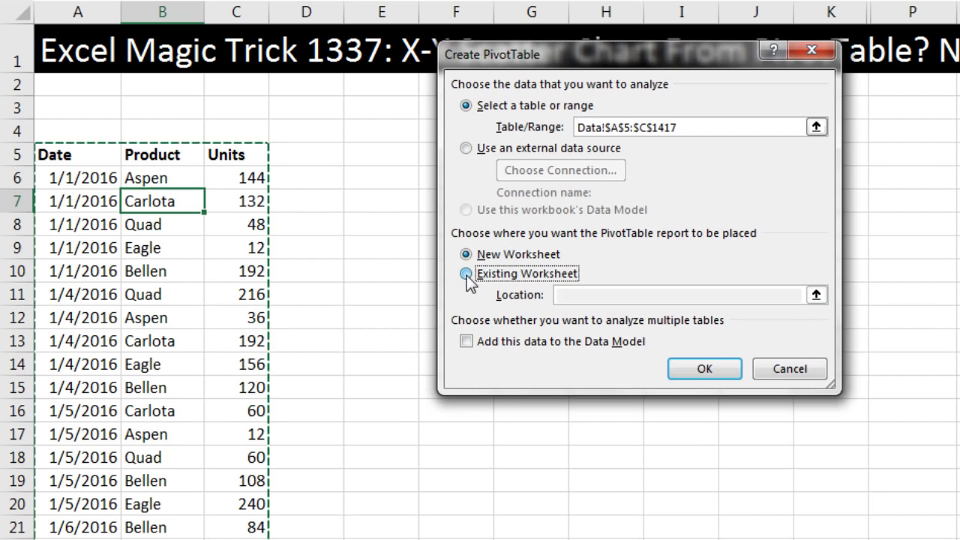
{"action": "left_click", "coordinate": [381, 155]}
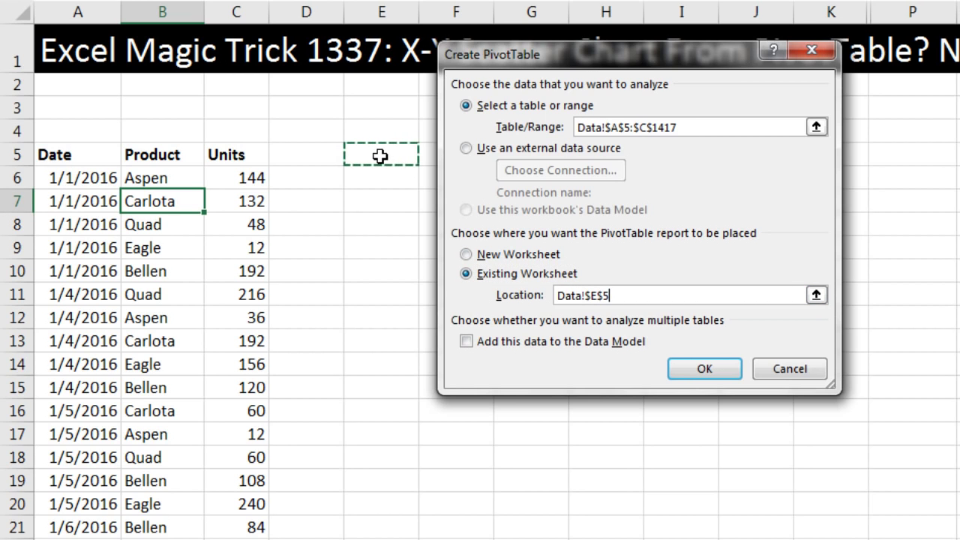
- Create the PivotTable with Date in Rows, Months removed, and Sum of Units as values
{"action": "left_click", "coordinate": [681, 366]}
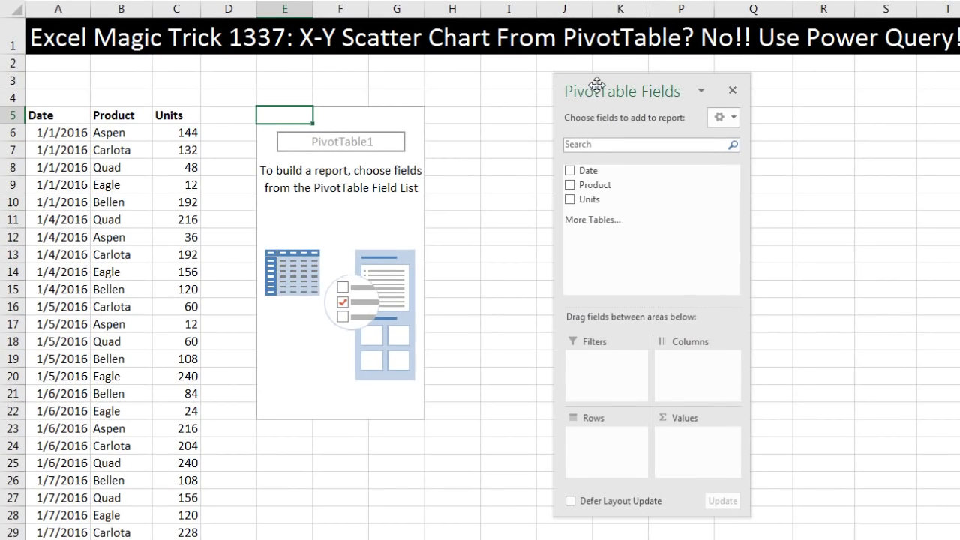
{"action": "left_click_drag", "start_coordinate": [597, 84], "coordinate": [596, 84]}
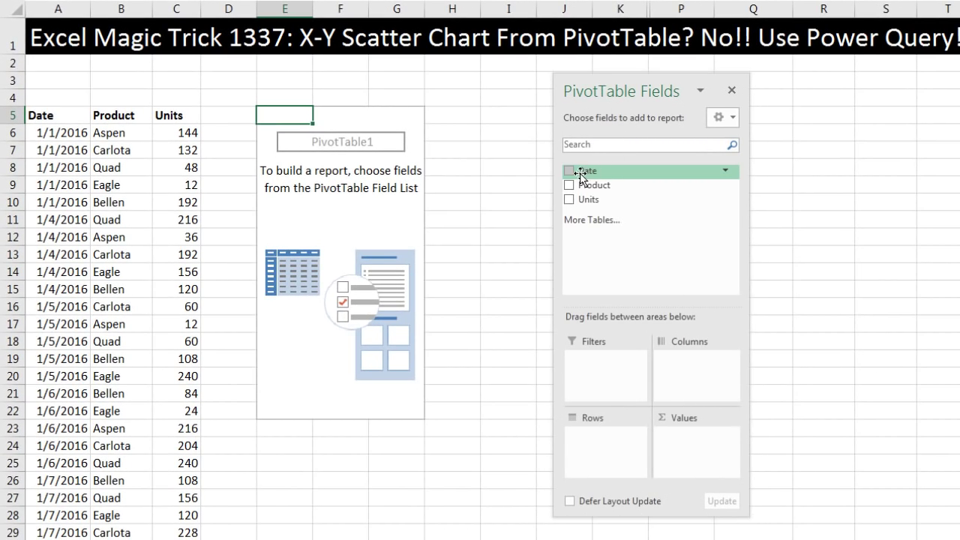
{"action": "left_click_drag", "start_coordinate": [582, 174], "coordinate": [608, 344]}
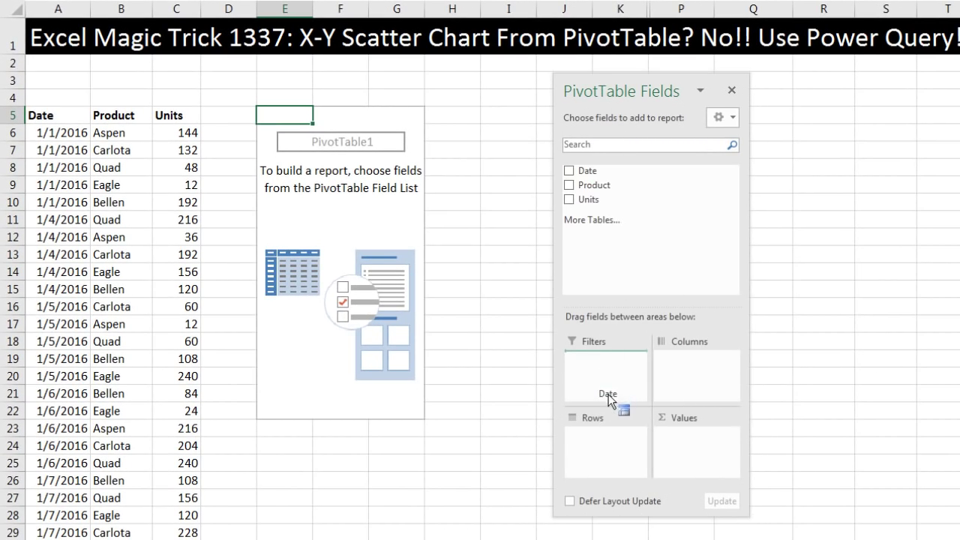
{"action": "left_click_drag", "start_coordinate": [608, 393], "coordinate": [608, 437]}
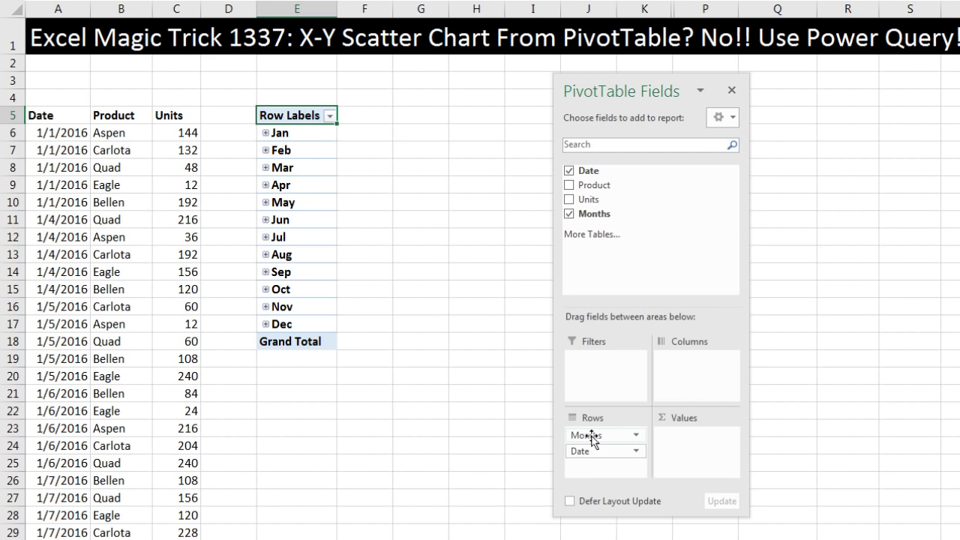
{"action": "left_click_drag", "start_coordinate": [593, 437], "coordinate": [493, 318]}
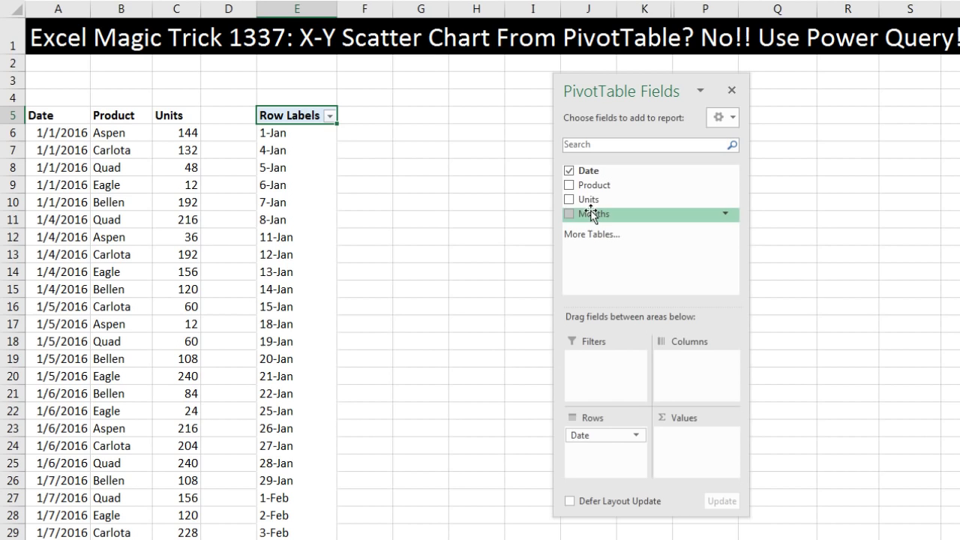
{"action": "left_click_drag", "start_coordinate": [583, 199], "coordinate": [684, 438]}
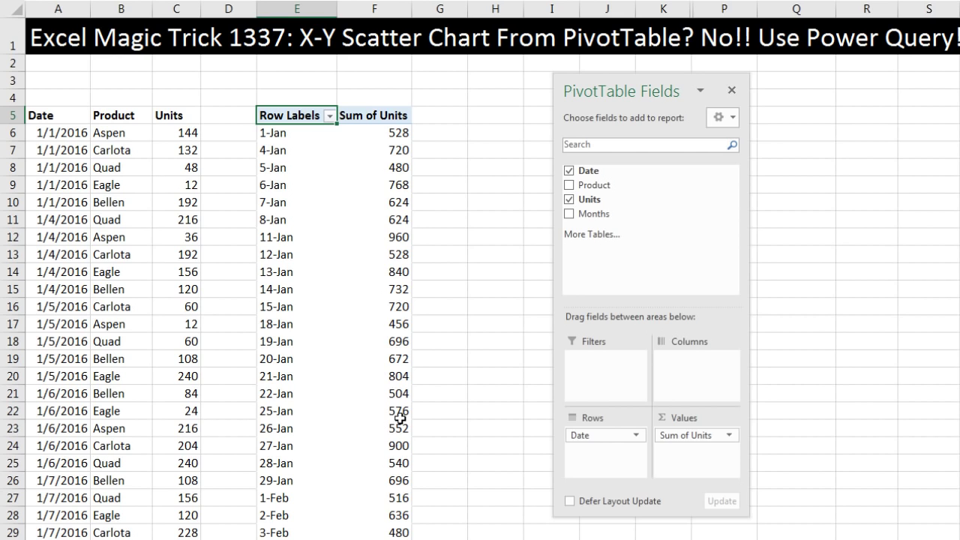
{"action": "mouse_move", "coordinate": [337, 272]}
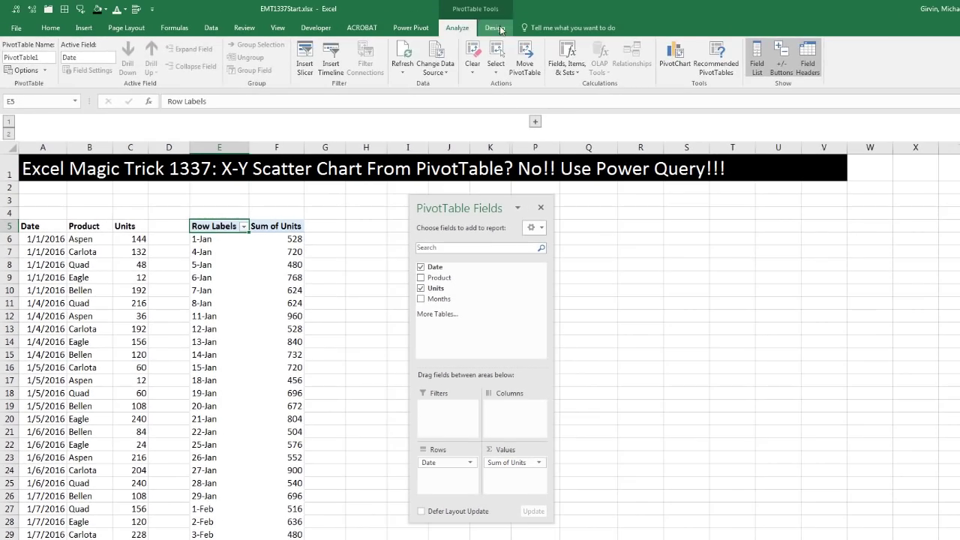
- Switch the PivotTable report layout to Tabular Form
{"action": "left_click", "coordinate": [495, 28]}
{"action": "left_click", "coordinate": [78, 74]}
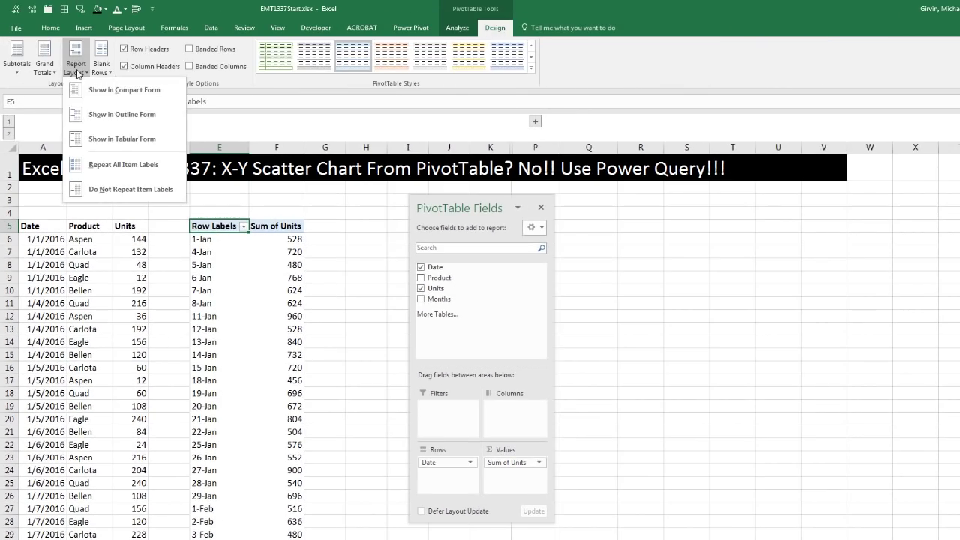
{"action": "left_click", "coordinate": [116, 145]}
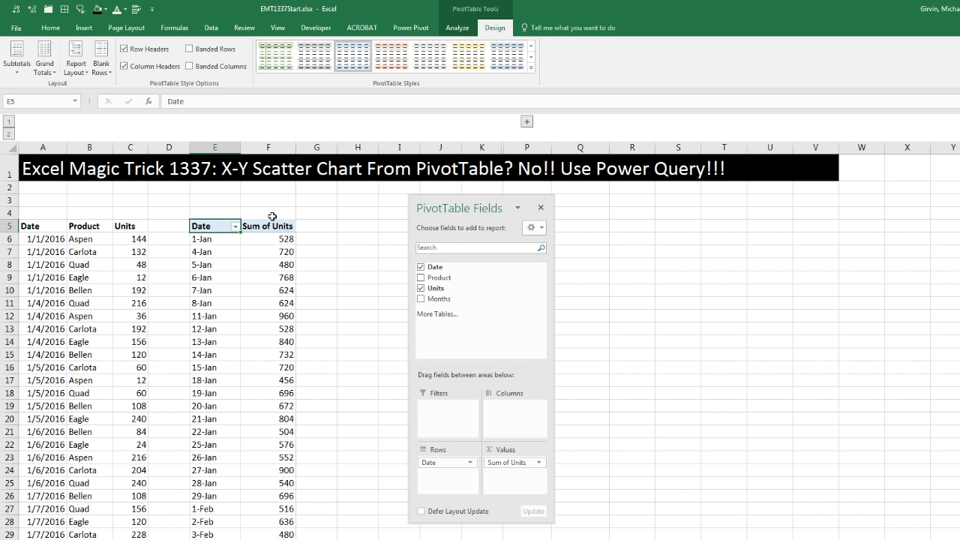
- Try inserting a plain X-Y scatter chart from a PivotTable value cell
{"action": "left_click", "coordinate": [276, 242]}
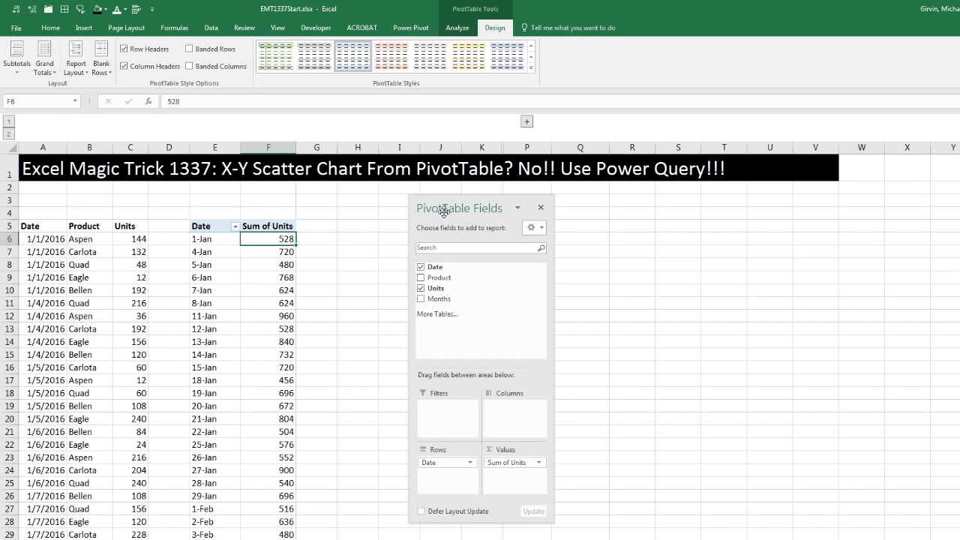
{"action": "left_click", "coordinate": [82, 30]}
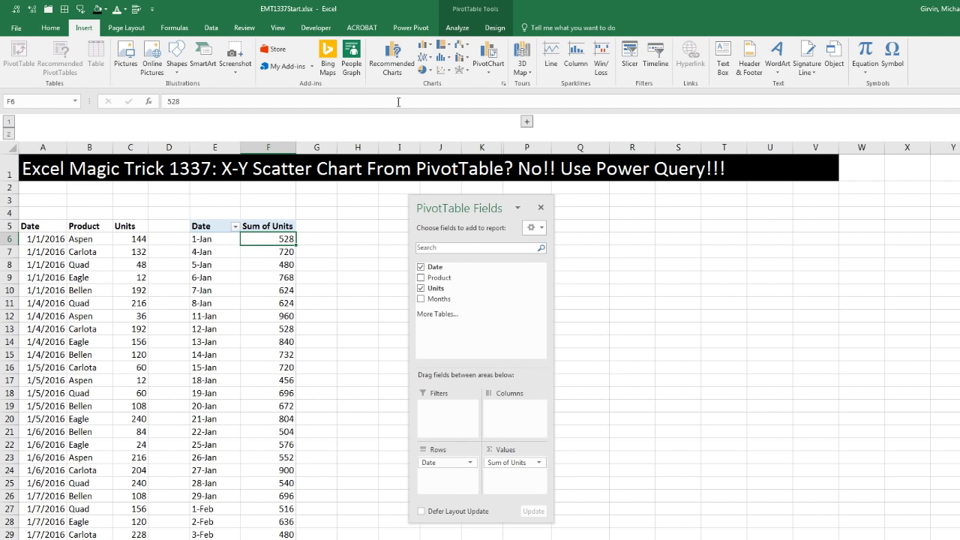
{"action": "left_click", "coordinate": [447, 71]}
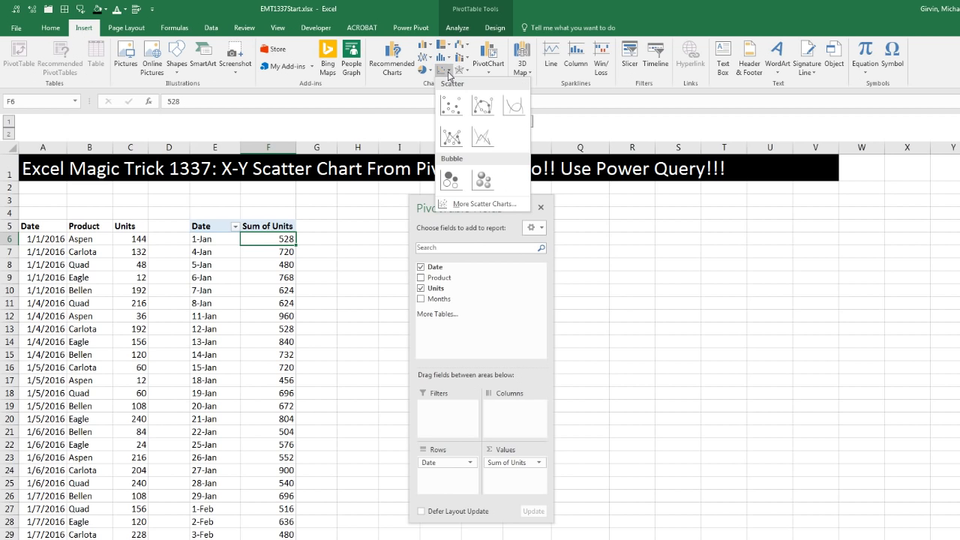
{"action": "left_click", "coordinate": [450, 108]}
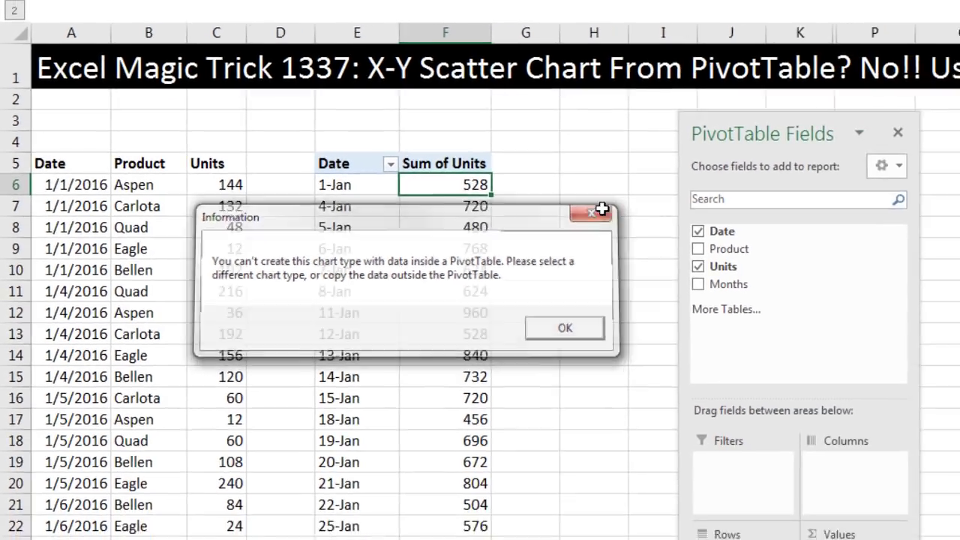
- Dismiss the chart warning, move the field list aside, and select cell A6
{"action": "left_click", "coordinate": [741, 233]}
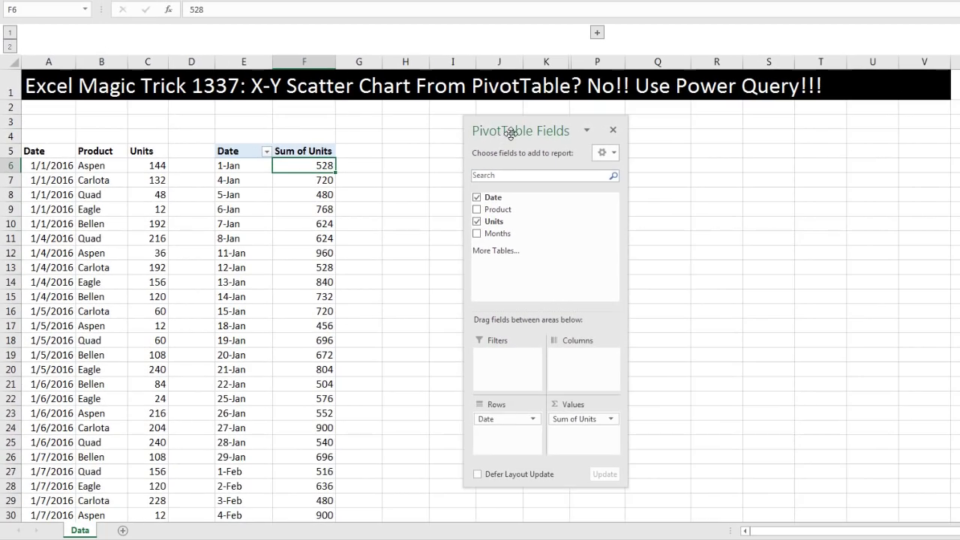
{"action": "left_click_drag", "start_coordinate": [528, 134], "coordinate": [711, 139]}
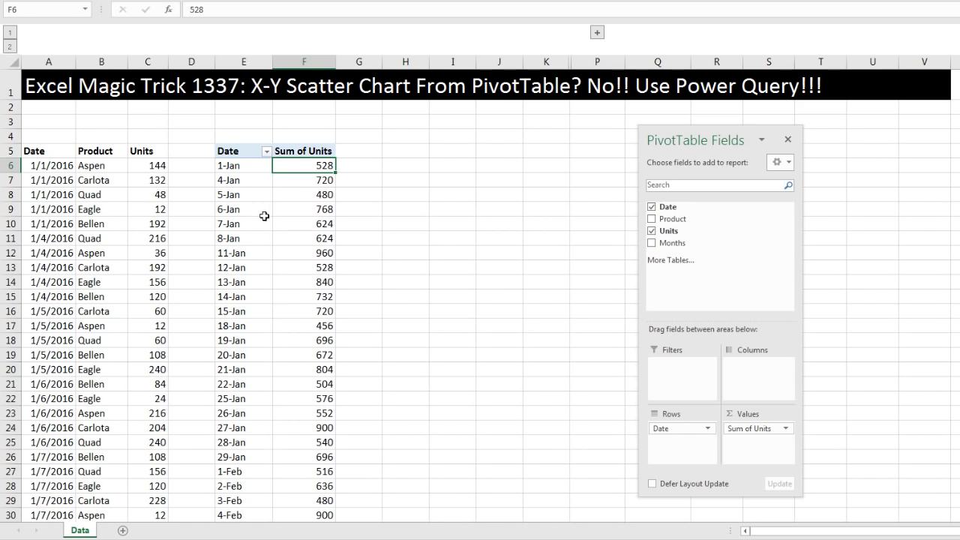
{"action": "left_click", "coordinate": [65, 169]}
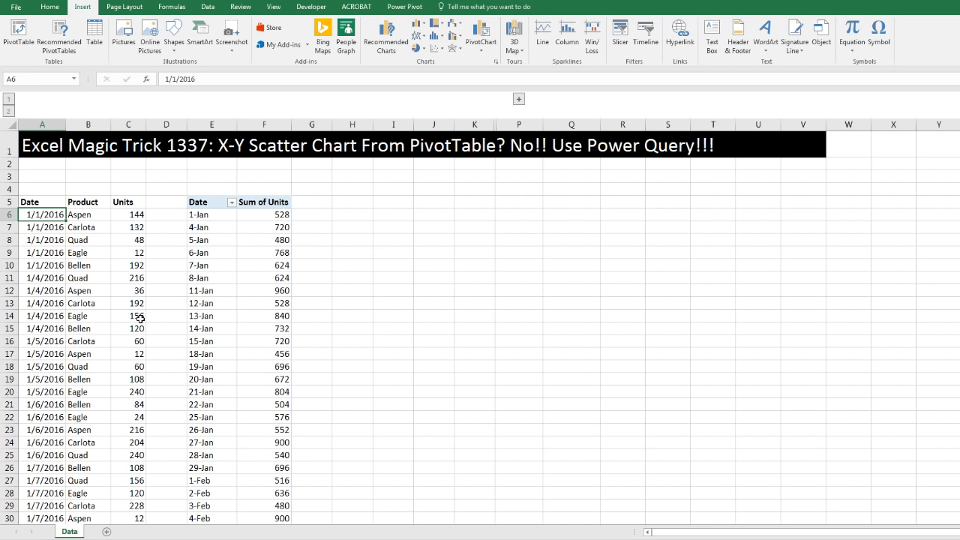
- Convert the A5:C1417 data into an Excel table named DateUnits
{"action": "key", "text": "ctrl+t"}
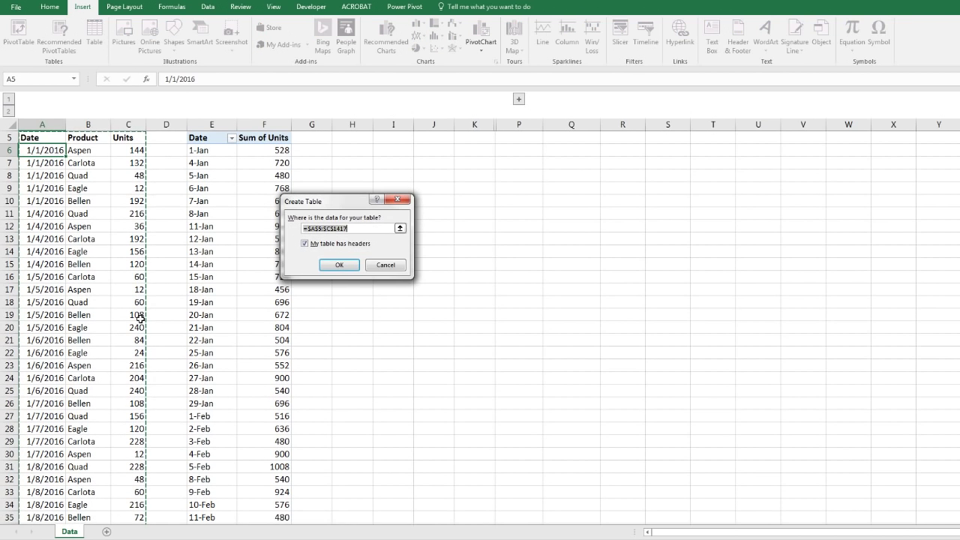
{"action": "left_click", "coordinate": [335, 265]}
{"action": "scroll", "coordinate": [103, 249], "scroll_direction": "up", "scroll_amount": 2}
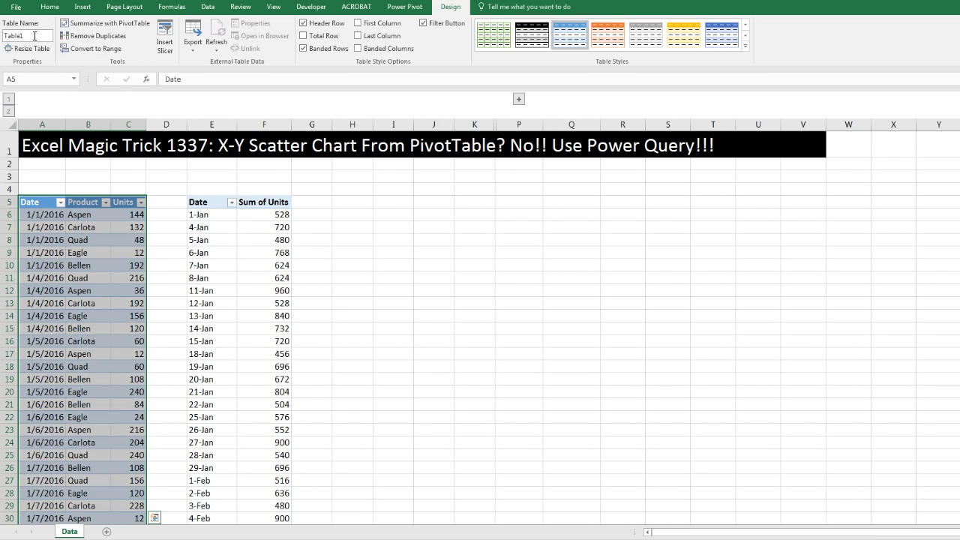
{"action": "key", "text": "alt+j"}
{"action": "key", "text": "t"}
{"action": "key", "text": "a"}
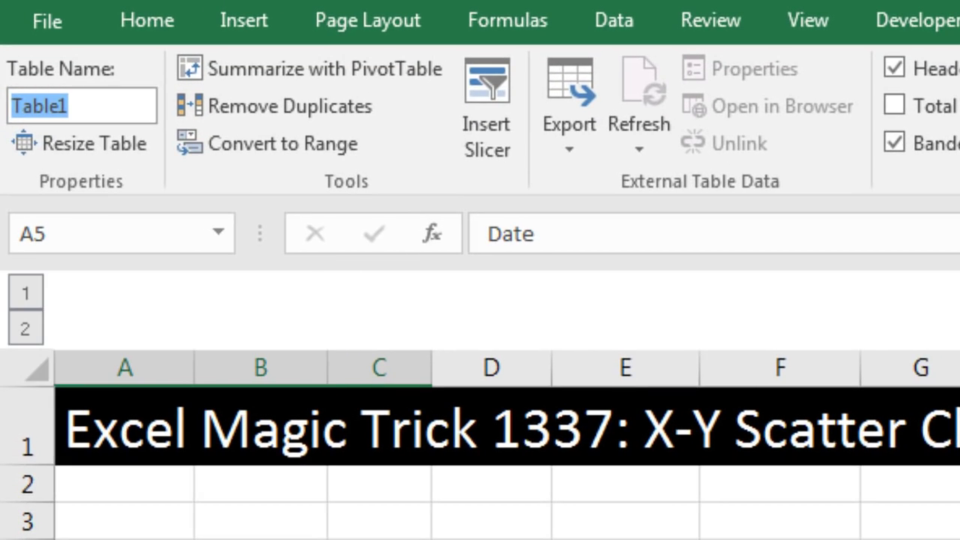
{"action": "type", "text": "DateUnits"}
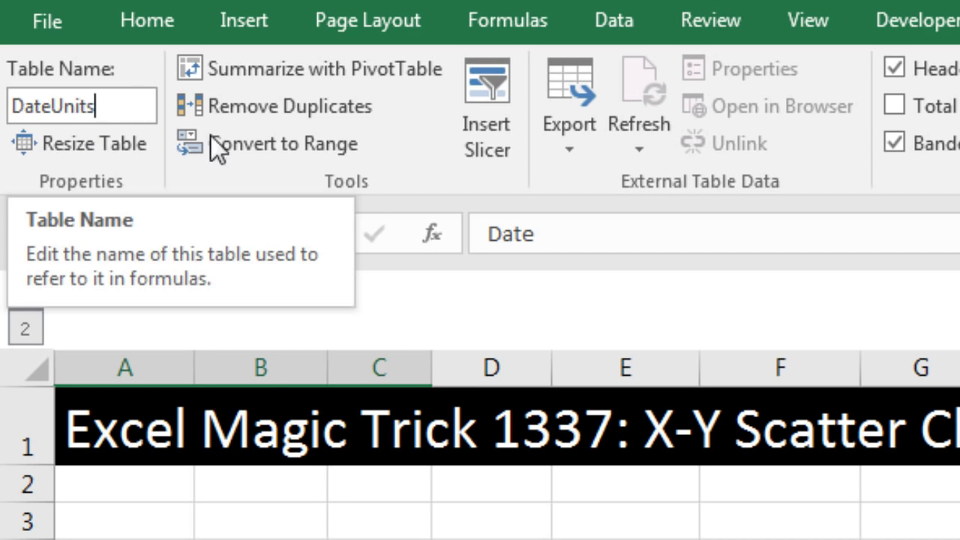
{"action": "key", "text": "Return"}
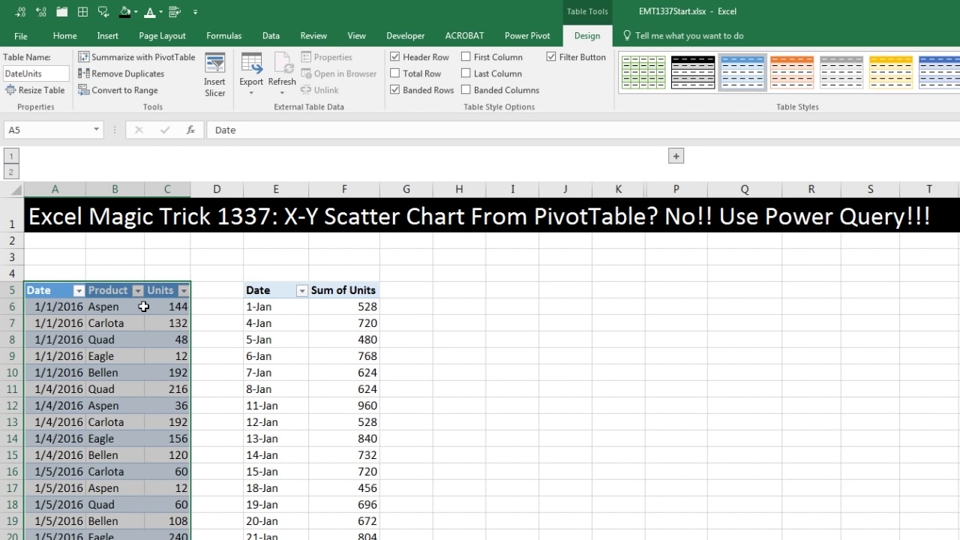
{"action": "left_click", "coordinate": [125, 309]}
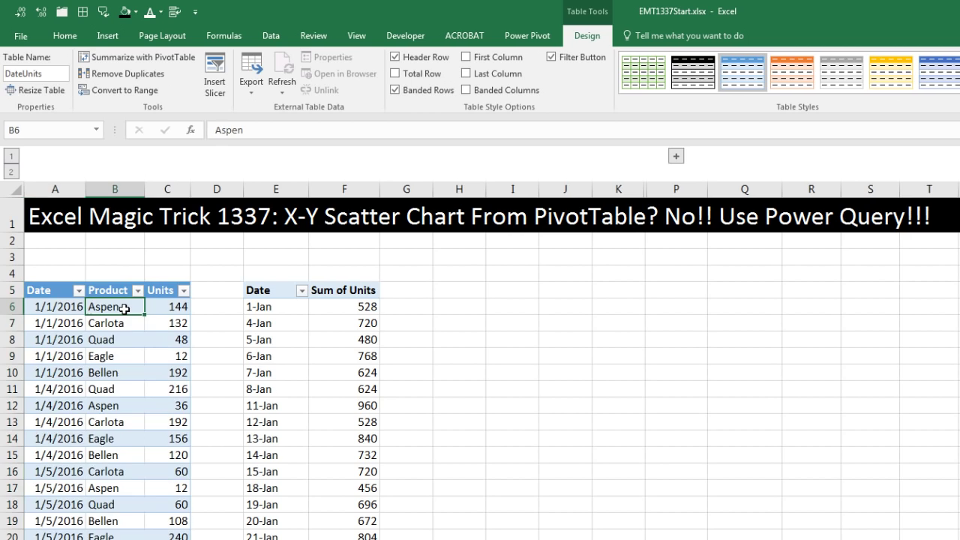
- Load the DateUnits table into the Query Editor using Data > From Table
{"action": "left_click", "coordinate": [271, 39]}
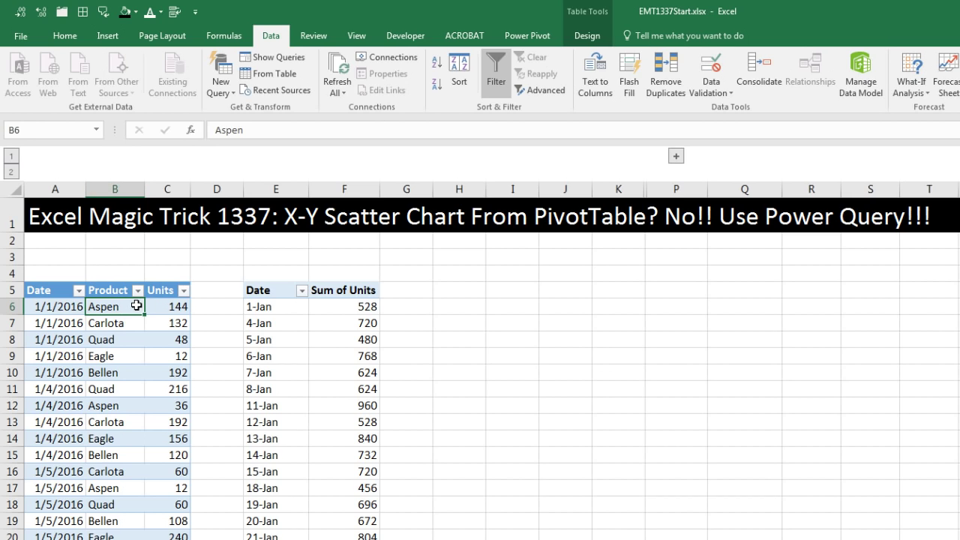
{"action": "key", "text": "alt"}
{"action": "key", "text": "a"}
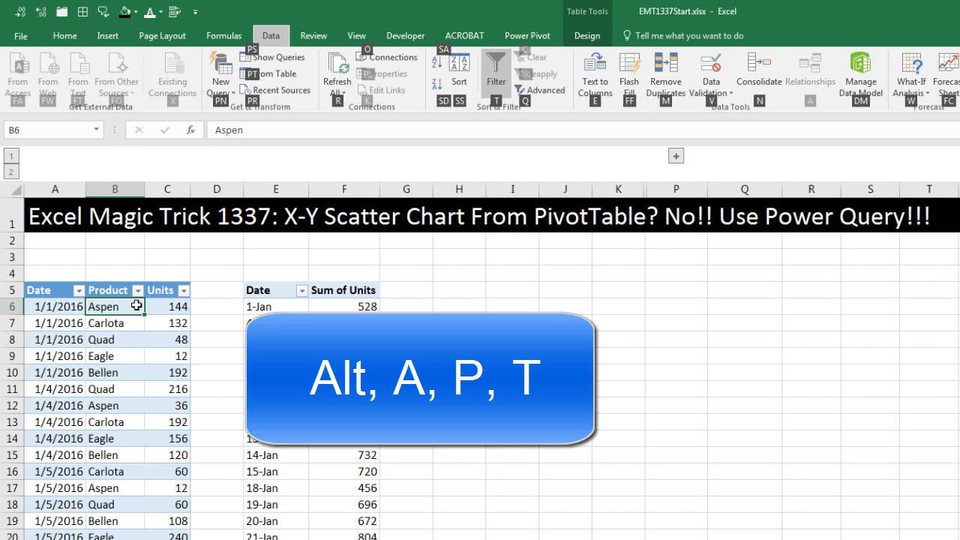
{"action": "key", "text": "p"}
{"action": "key", "text": "t"}
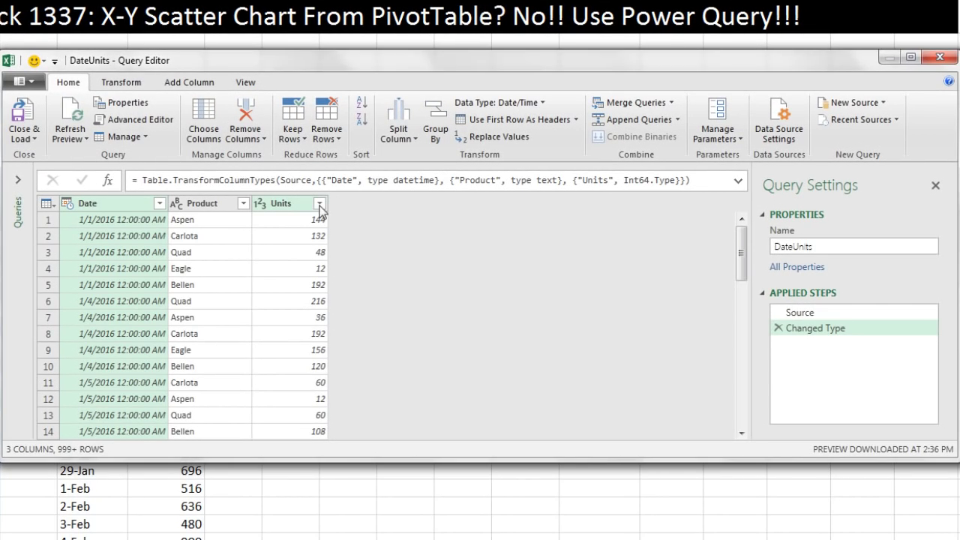
- Rename the query to DailySalesReport
{"action": "left_click_drag", "start_coordinate": [819, 246], "coordinate": [767, 259]}
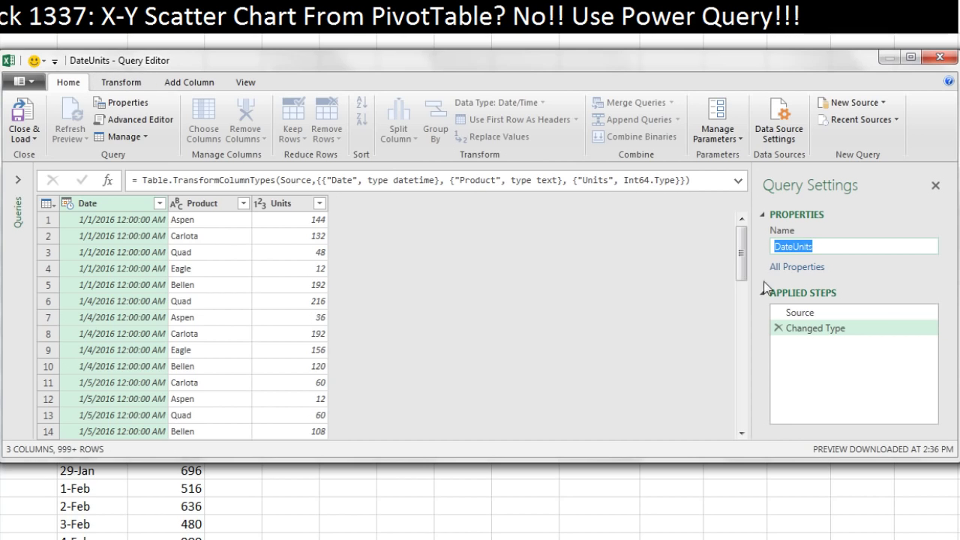
{"action": "type", "text": "DailySalesReport"}
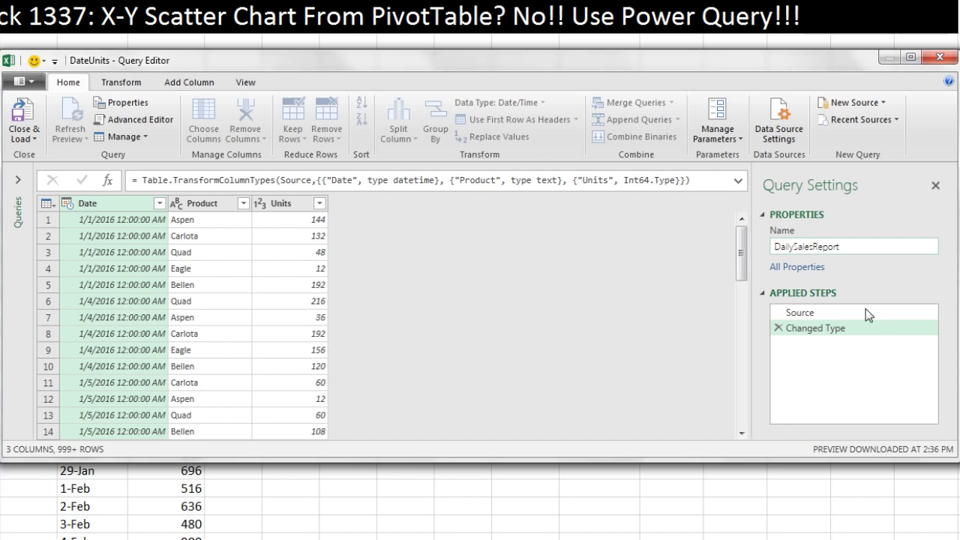
{"action": "key", "text": "Return"}
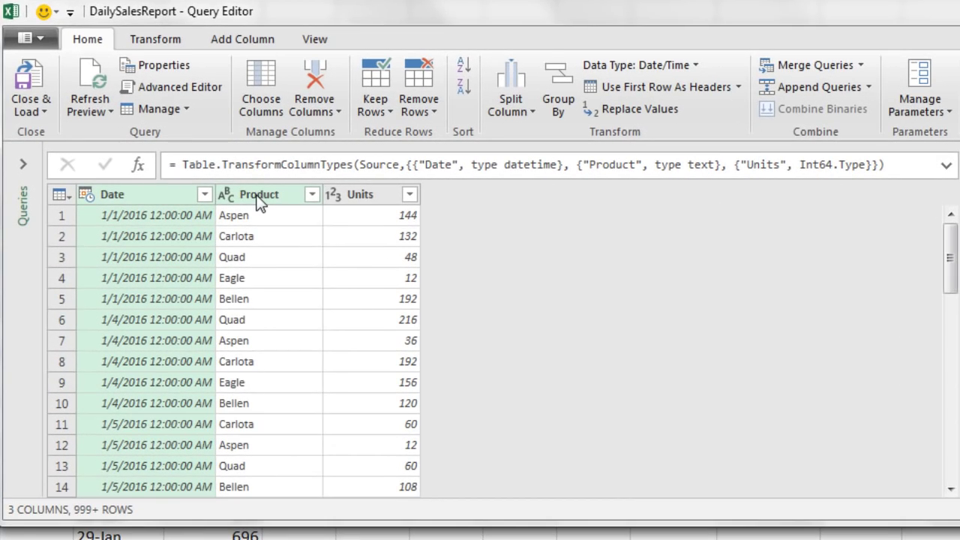
- Remove the Product column and change the Date column's data type to Date
{"action": "left_click", "coordinate": [242, 199]}
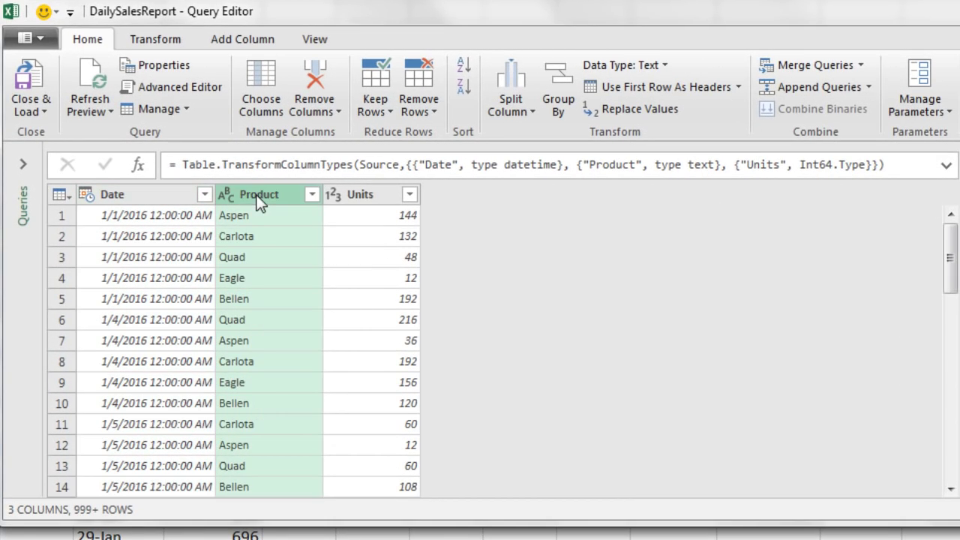
{"action": "right_click", "coordinate": [259, 202]}
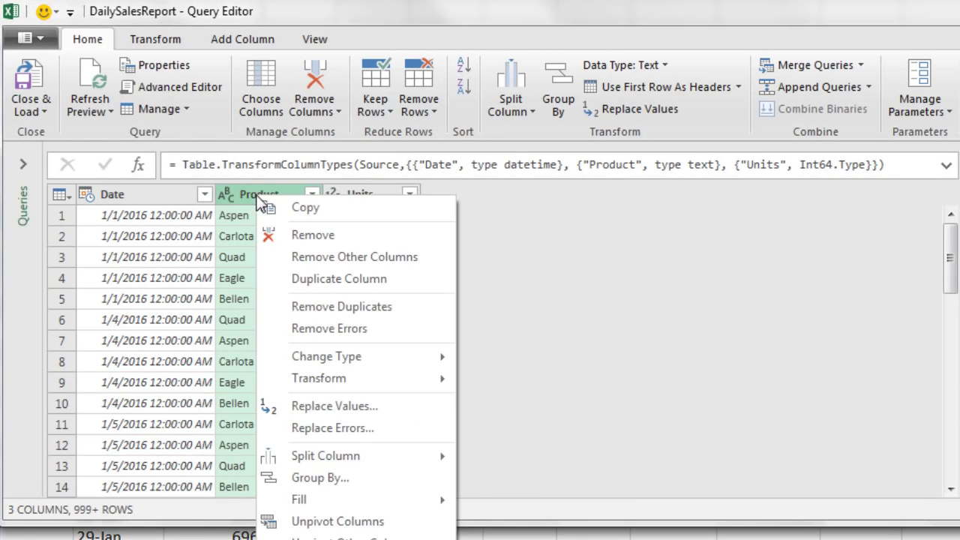
{"action": "left_click", "coordinate": [316, 235]}
{"action": "left_click", "coordinate": [159, 194]}
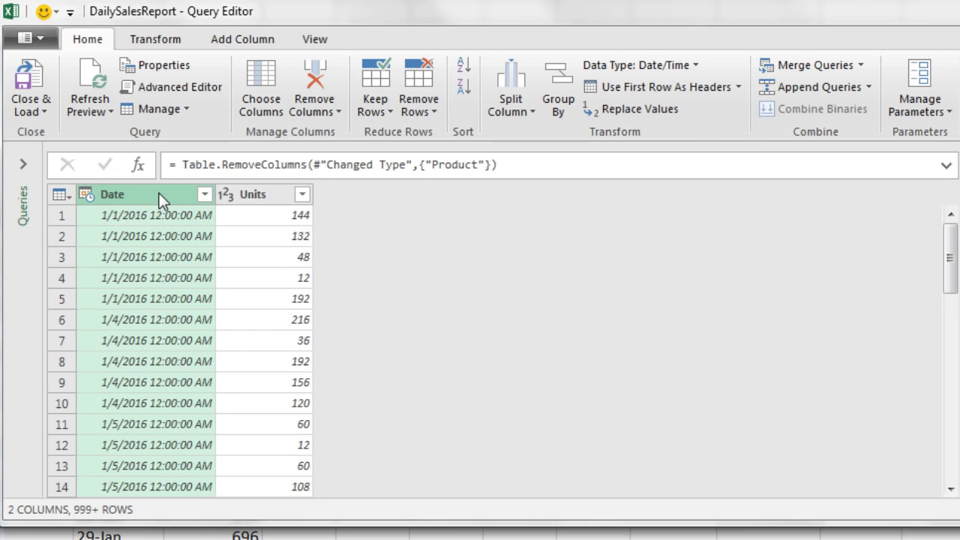
{"action": "left_click", "coordinate": [693, 67]}
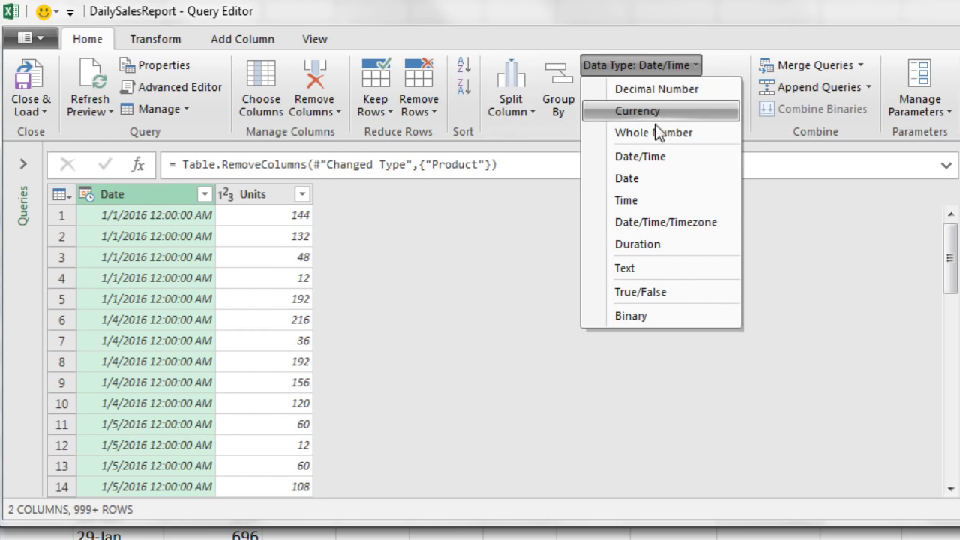
{"action": "left_click", "coordinate": [643, 185]}
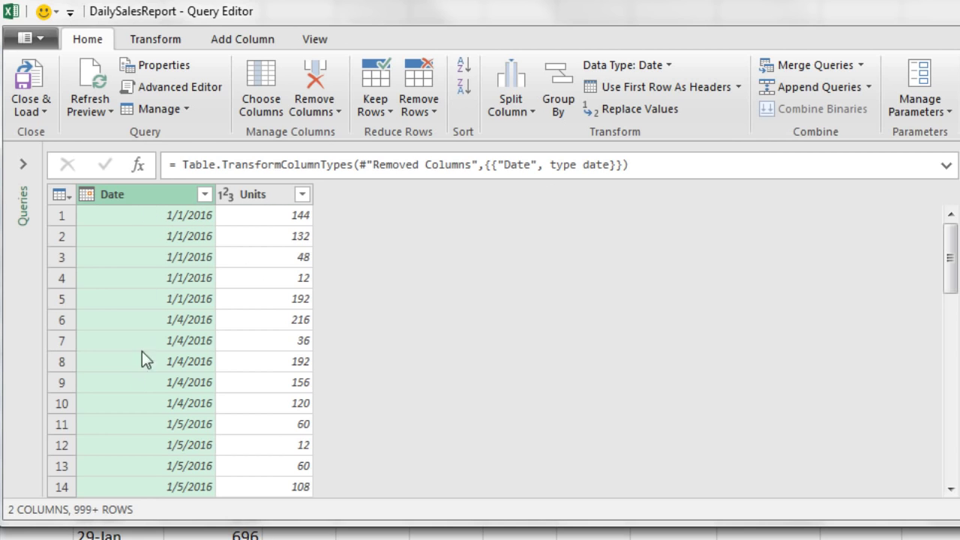
- Group rows by Date into a new Total Units column that sums Units
{"action": "left_click", "coordinate": [559, 114]}
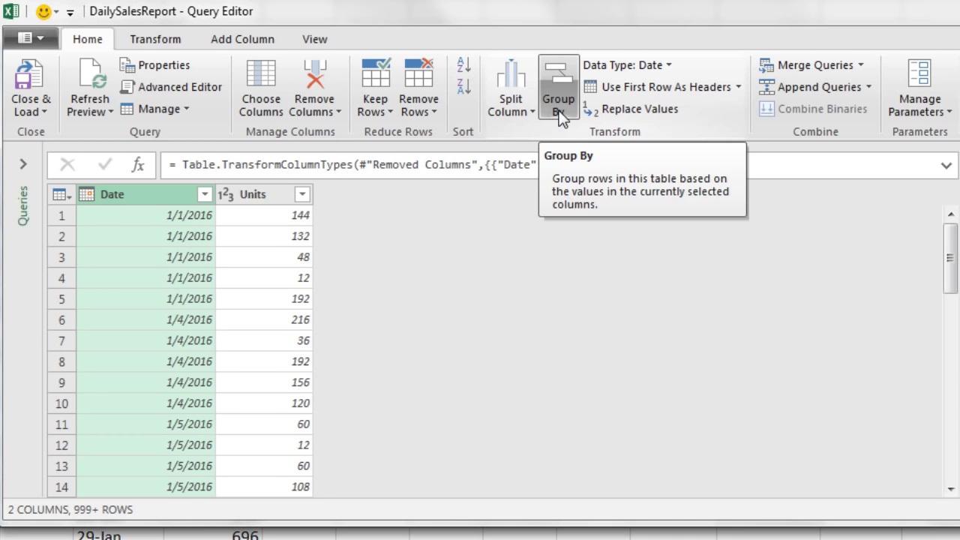
{"action": "left_click", "coordinate": [558, 114]}
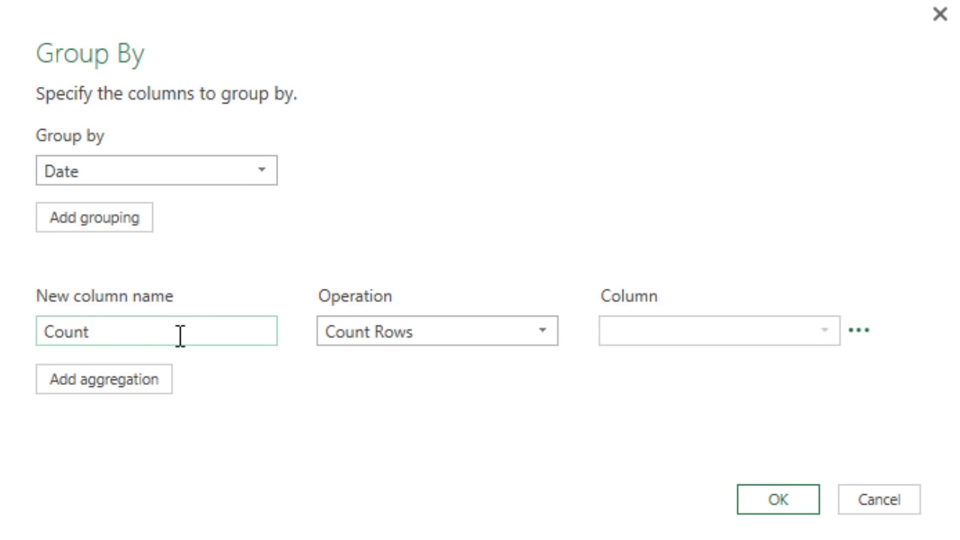
{"action": "left_click_drag", "start_coordinate": [113, 332], "coordinate": [30, 332]}
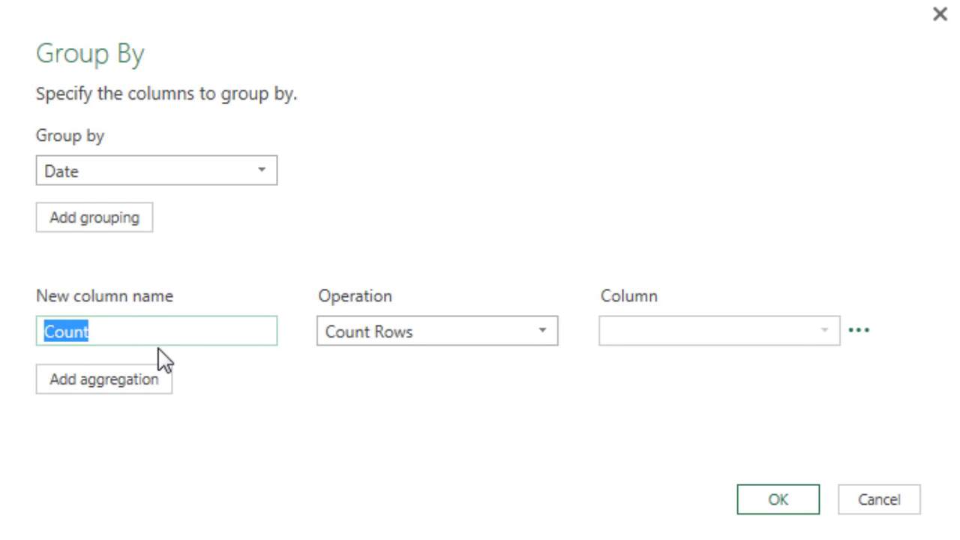
{"action": "type", "text": "Total Units"}
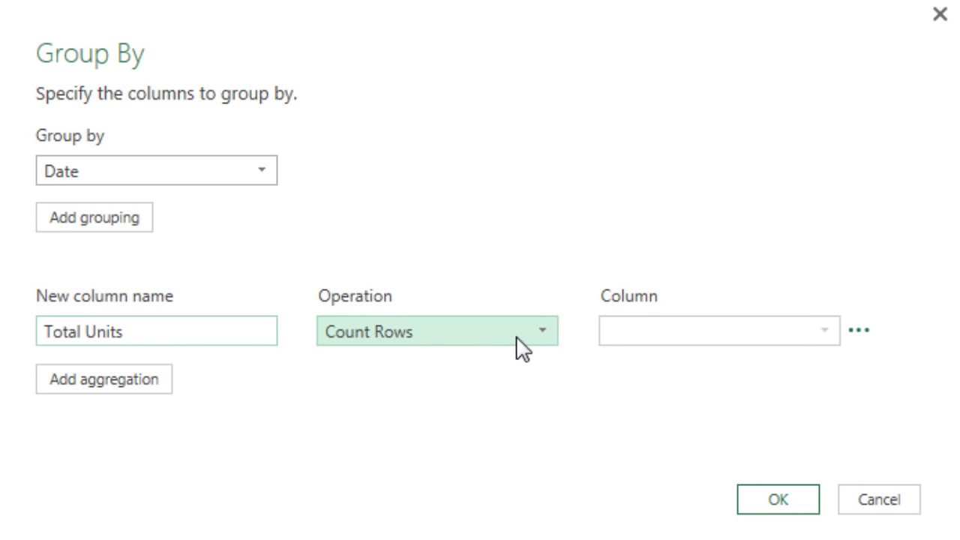
{"action": "left_click", "coordinate": [543, 334]}
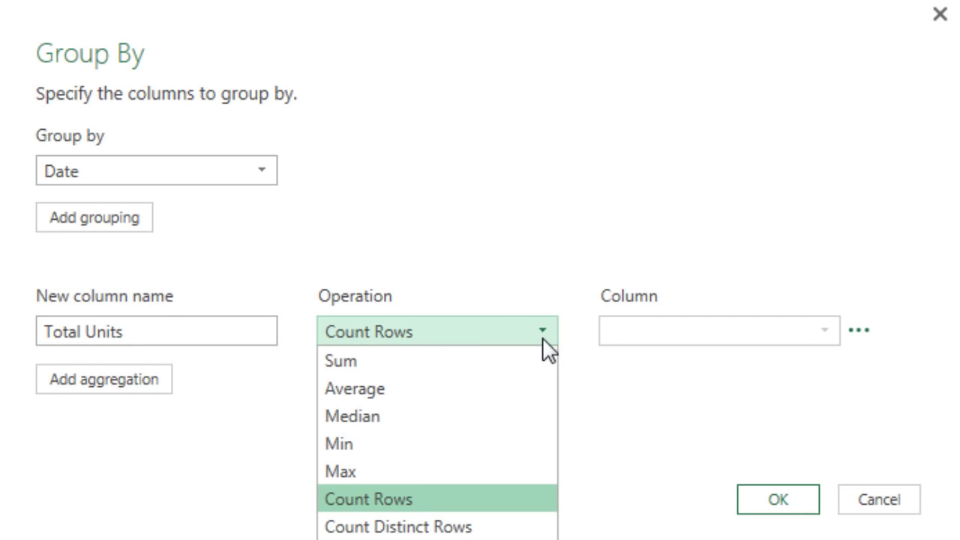
{"action": "left_click", "coordinate": [394, 366]}
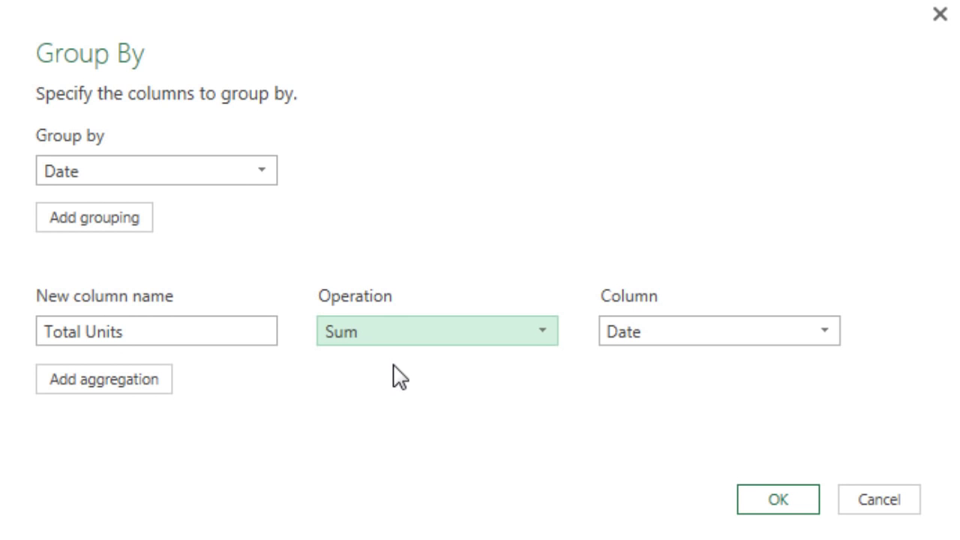
{"action": "left_click", "coordinate": [814, 337]}
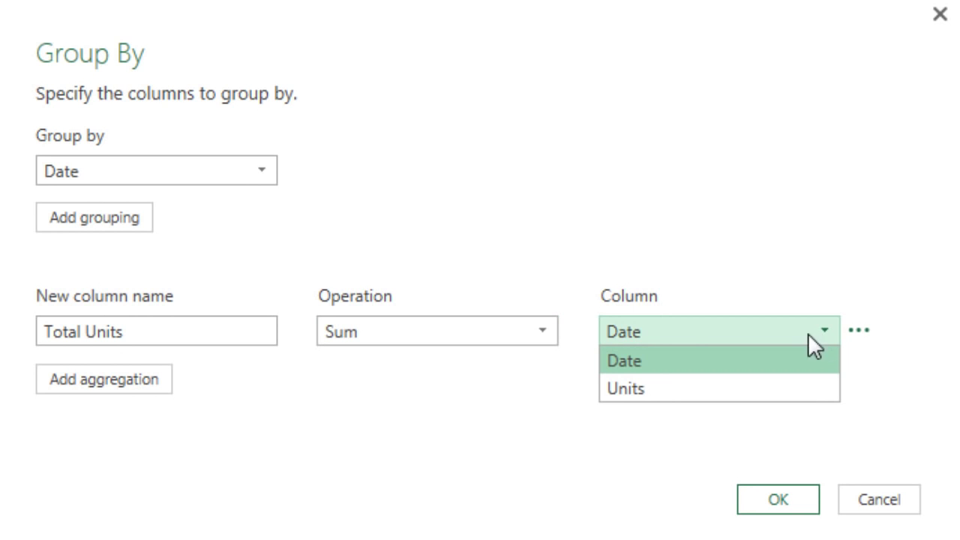
{"action": "left_click", "coordinate": [646, 387]}
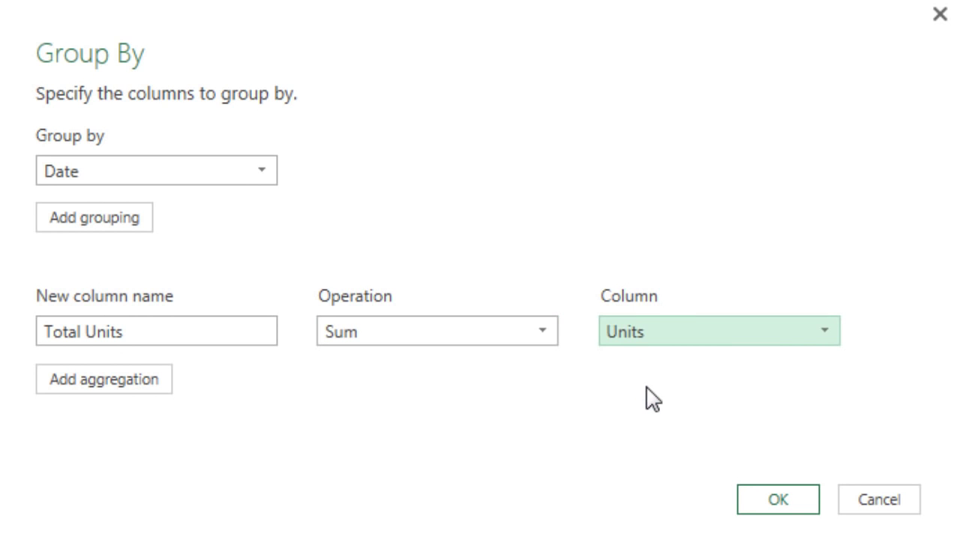
{"action": "left_click", "coordinate": [779, 501]}
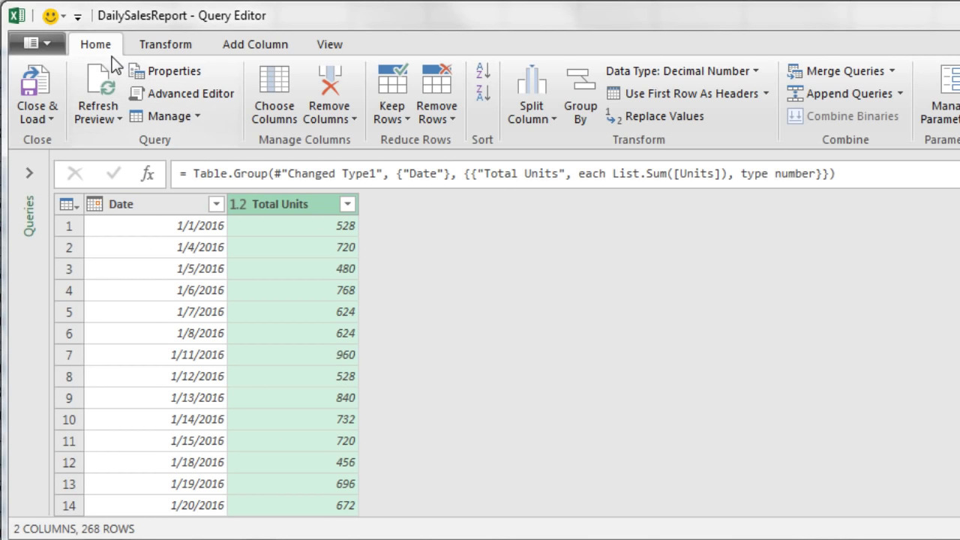
- Load the query as a table onto the existing worksheet starting at cell H5
{"action": "left_click", "coordinate": [51, 115]}
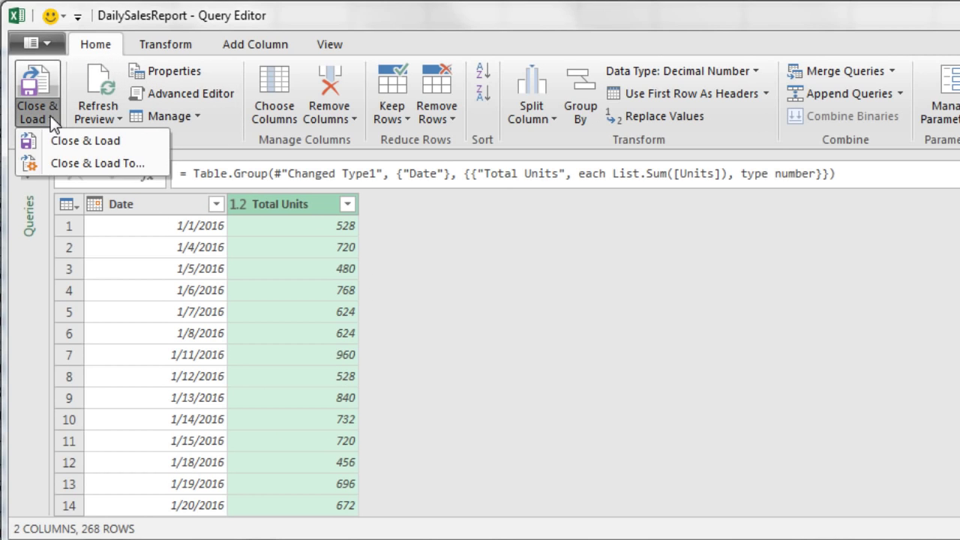
{"action": "left_click", "coordinate": [65, 165]}
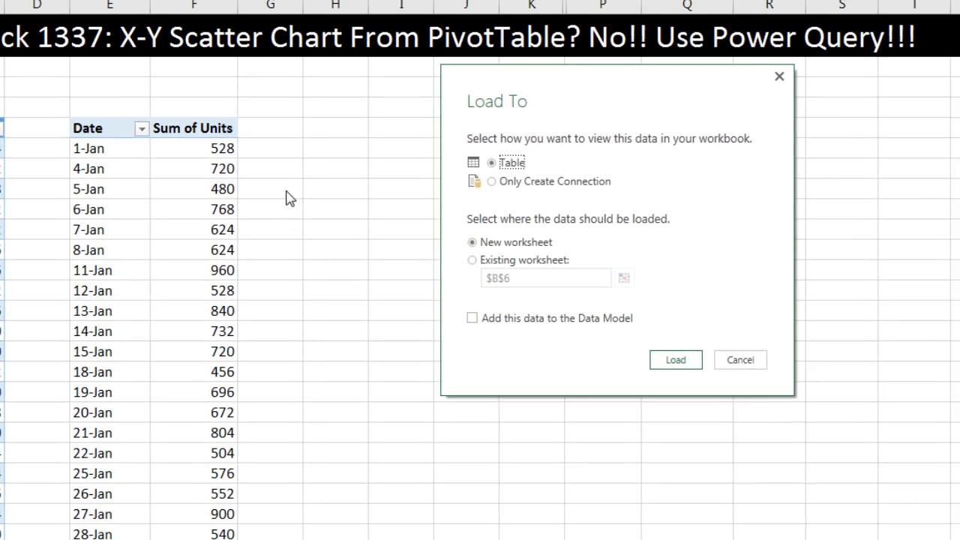
{"action": "left_click", "coordinate": [472, 260]}
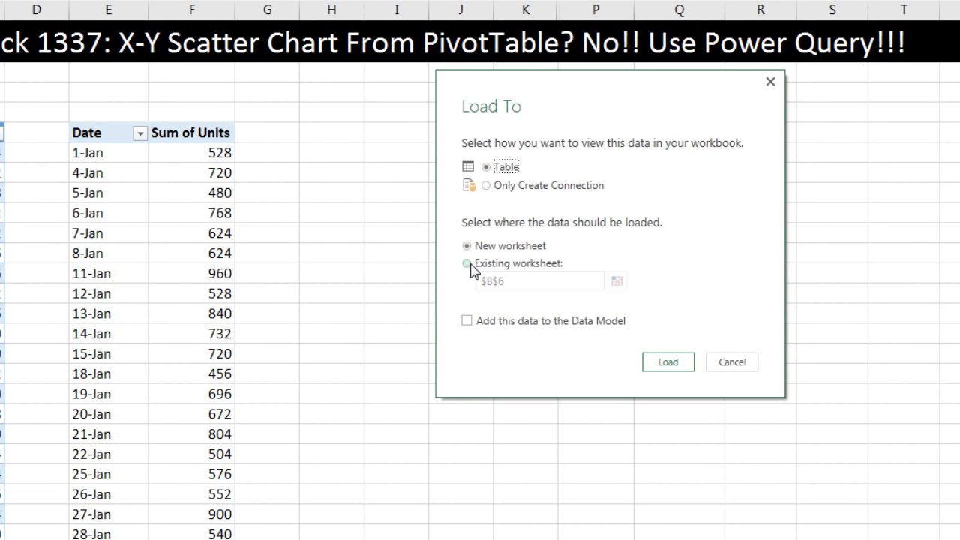
{"action": "left_click", "coordinate": [616, 282]}
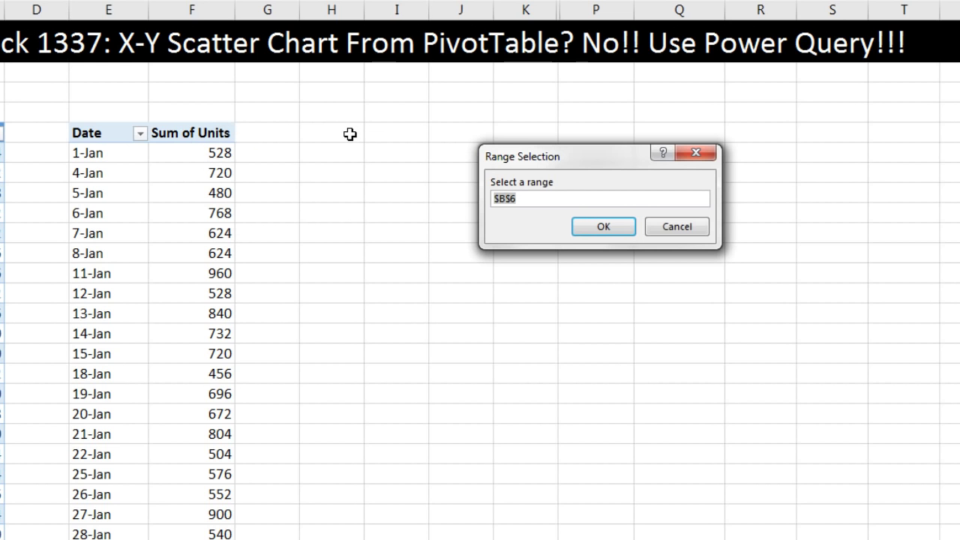
{"action": "left_click", "coordinate": [347, 135]}
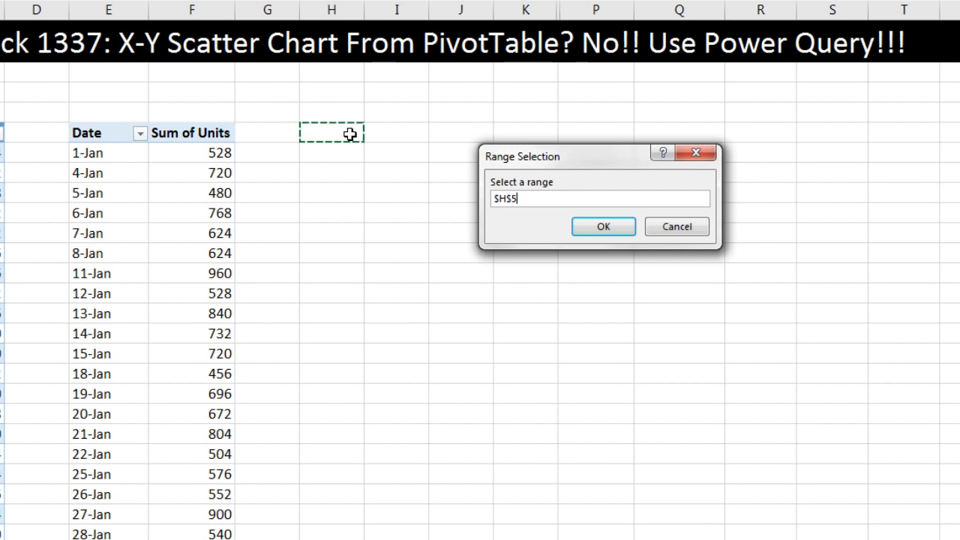
{"action": "left_click", "coordinate": [625, 229]}
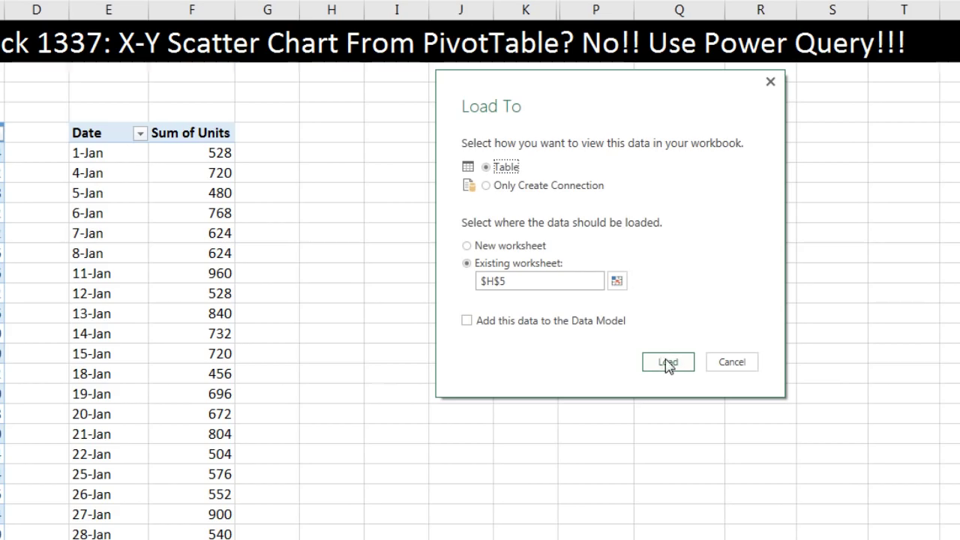
{"action": "left_click", "coordinate": [668, 365]}
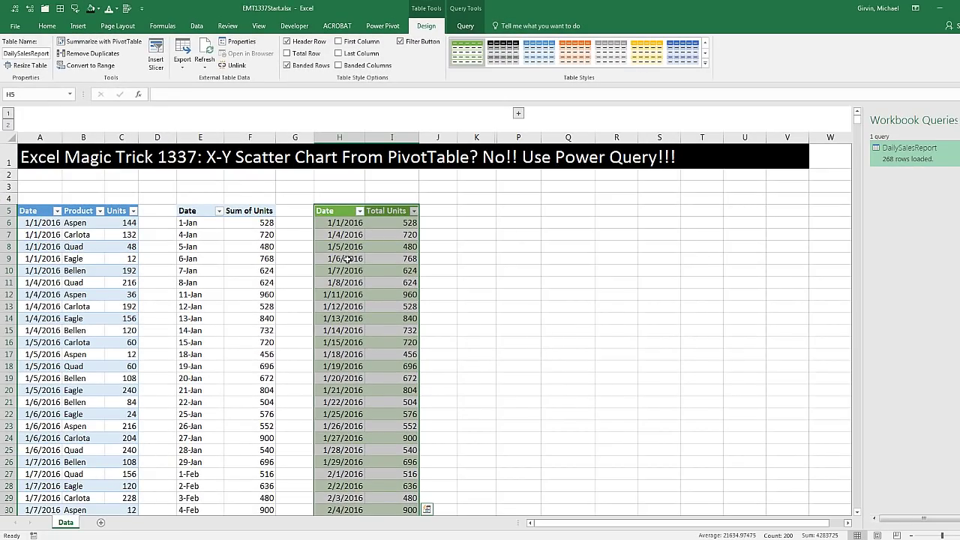
- Insert a plain X-Y scatter chart from the Date and Total Units table
{"action": "left_click", "coordinate": [349, 223]}
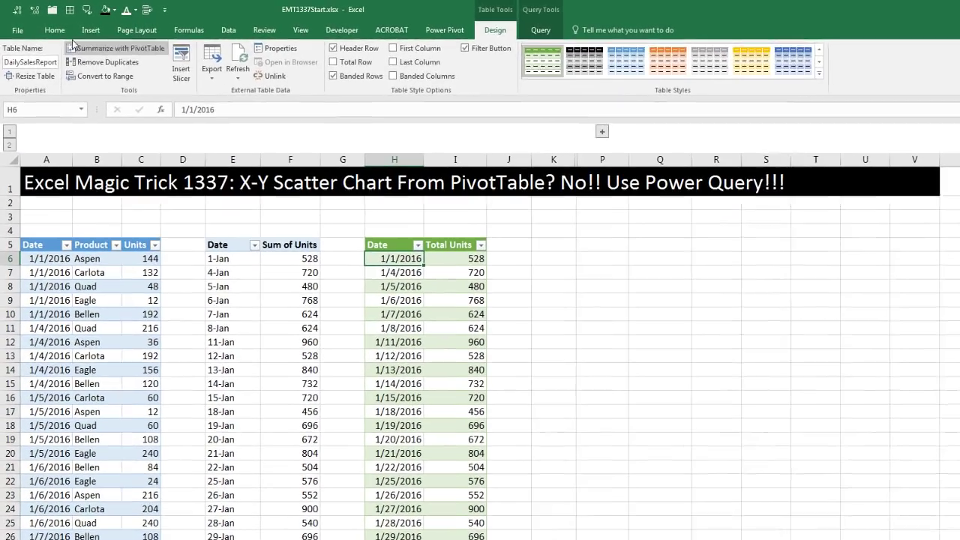
{"action": "left_click", "coordinate": [77, 27]}
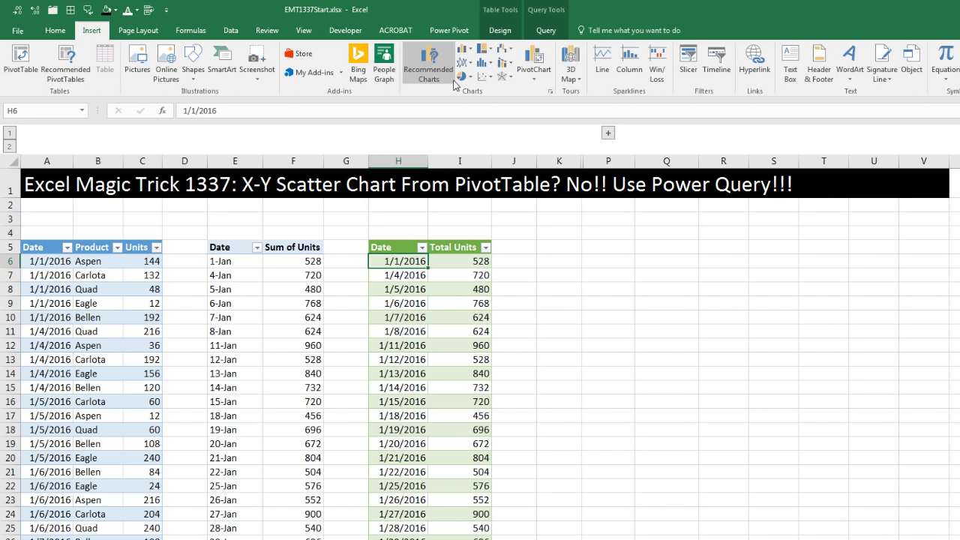
{"action": "left_click", "coordinate": [491, 81]}
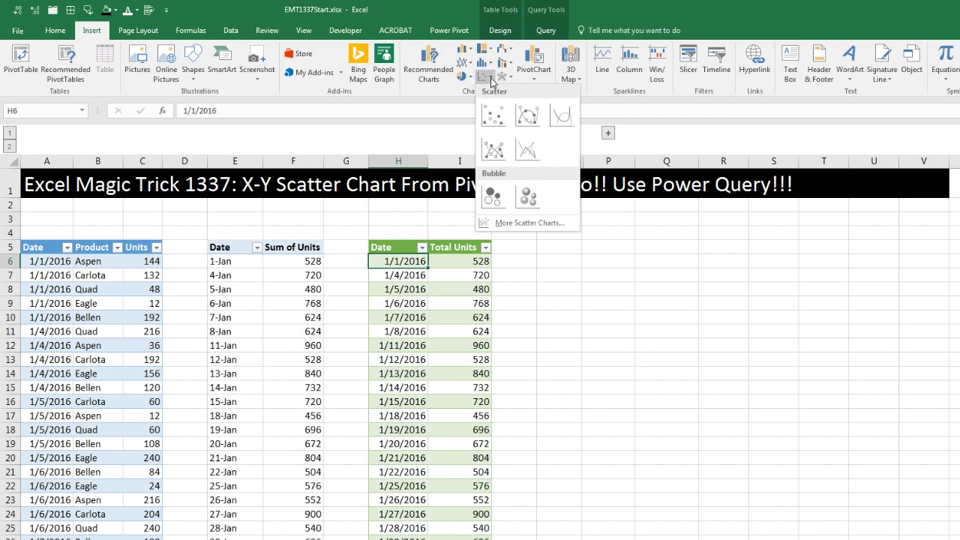
{"action": "left_click", "coordinate": [499, 120]}
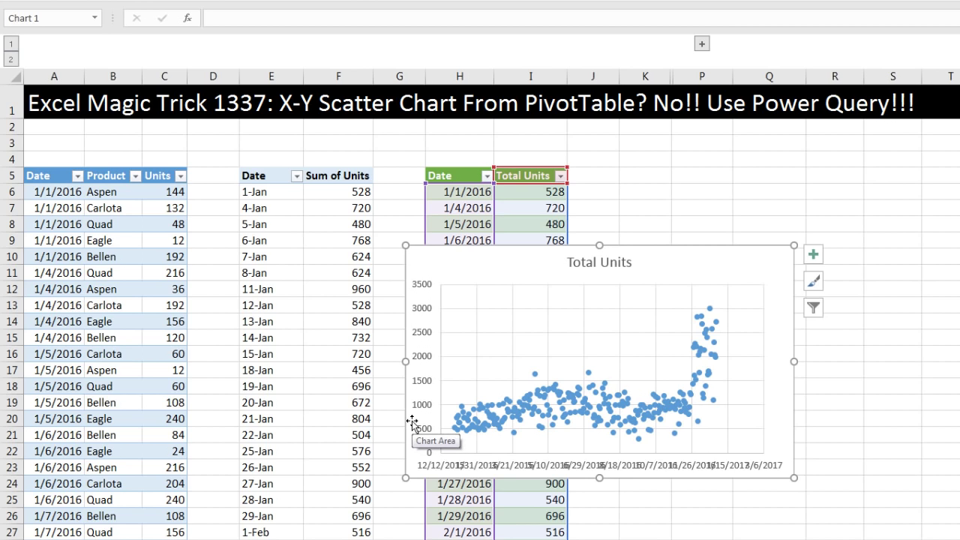
- Add chart axis titles: 'X - Daily Dates' on the horizontal axis and 'X - Units' on the vertical
{"action": "left_click", "coordinate": [815, 255]}
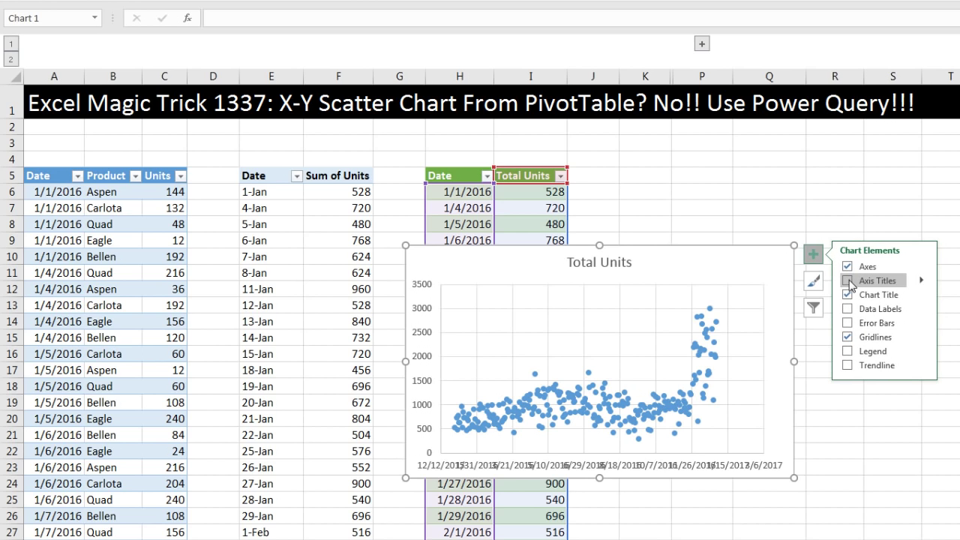
{"action": "left_click", "coordinate": [849, 280]}
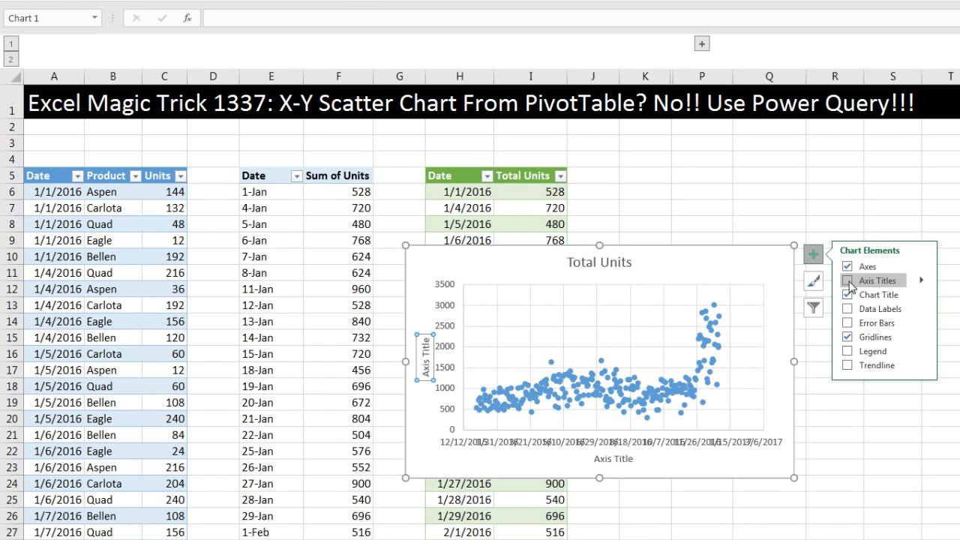
{"action": "left_click", "coordinate": [617, 462]}
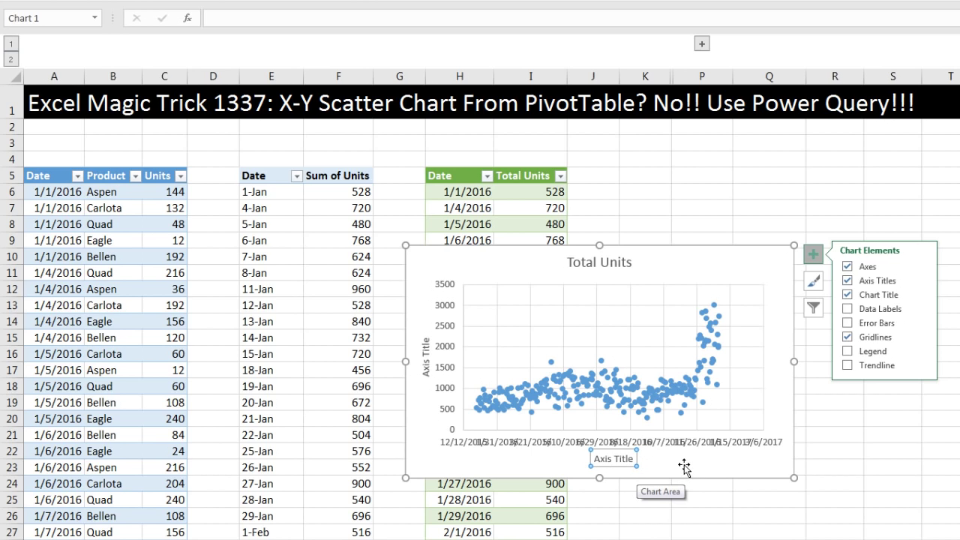
{"action": "type", "text": "X - Daily Da"}
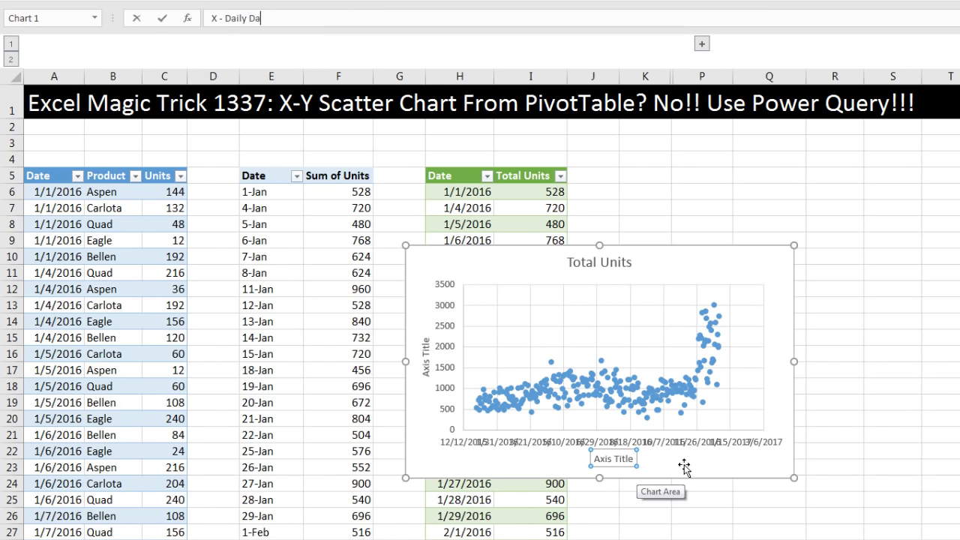
{"action": "type", "text": "tes"}
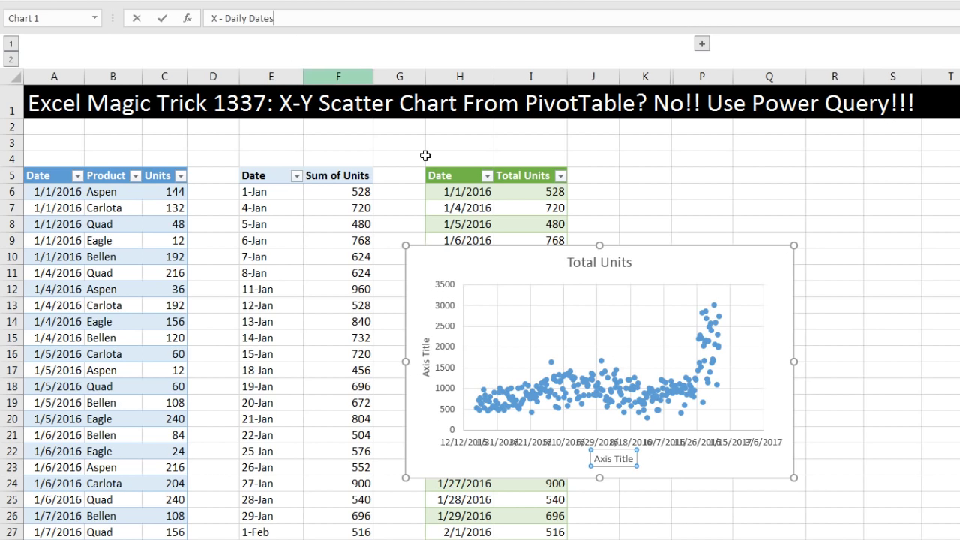
{"action": "key", "text": "Return"}
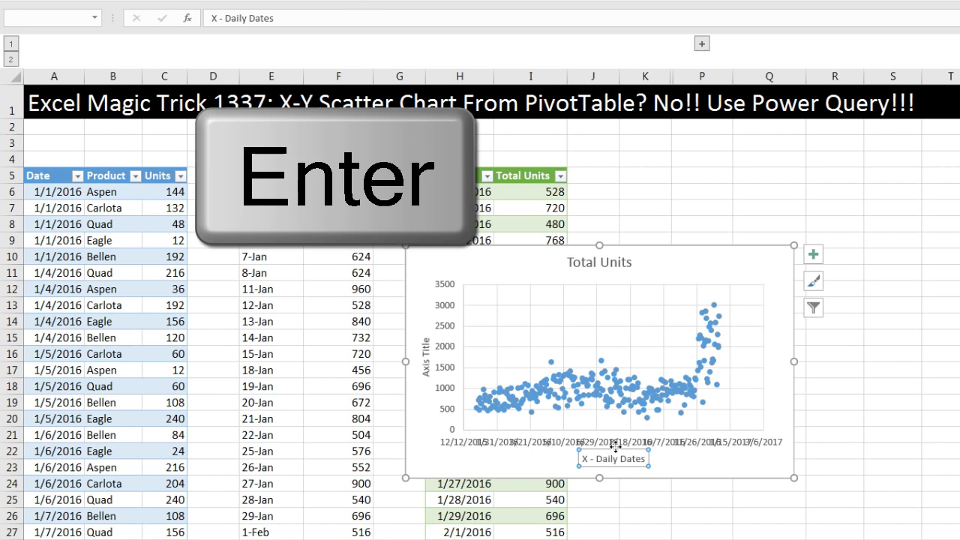
{"action": "left_click", "coordinate": [426, 369]}
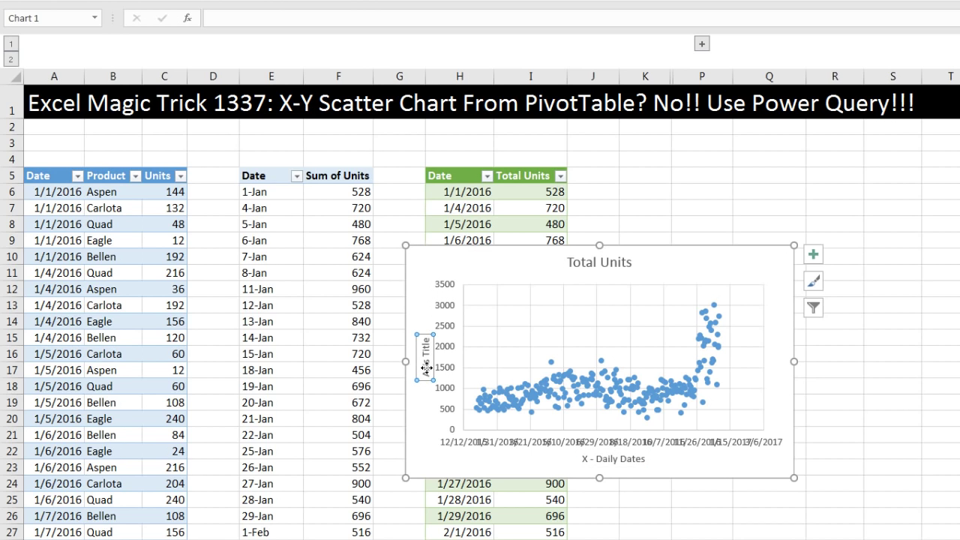
{"action": "type", "text": "X - Units"}
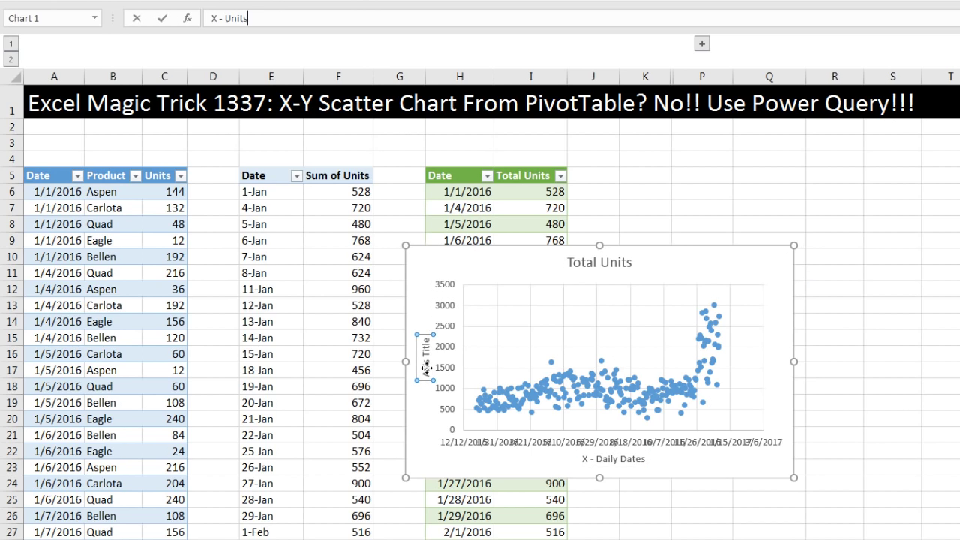
{"action": "key", "text": "Return"}
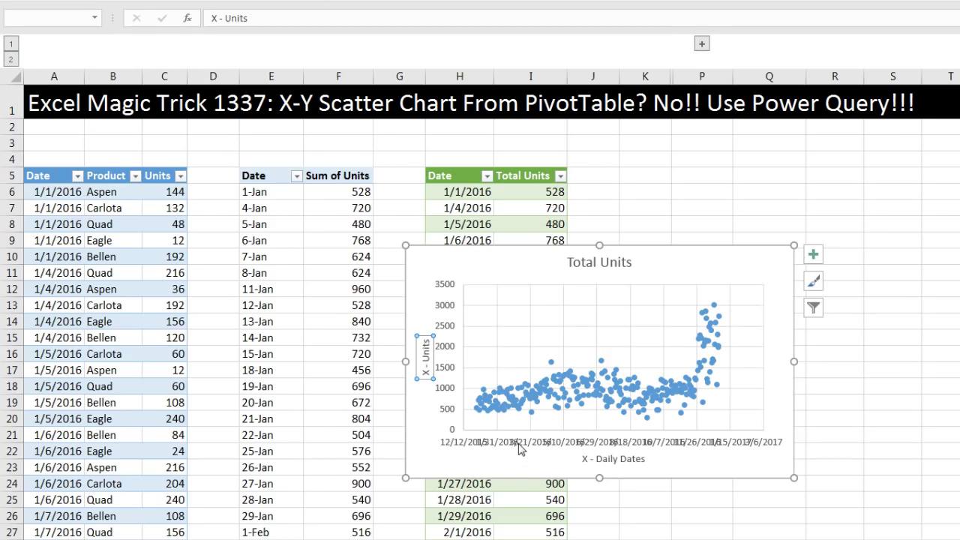
{"action": "left_click", "coordinate": [521, 448]}
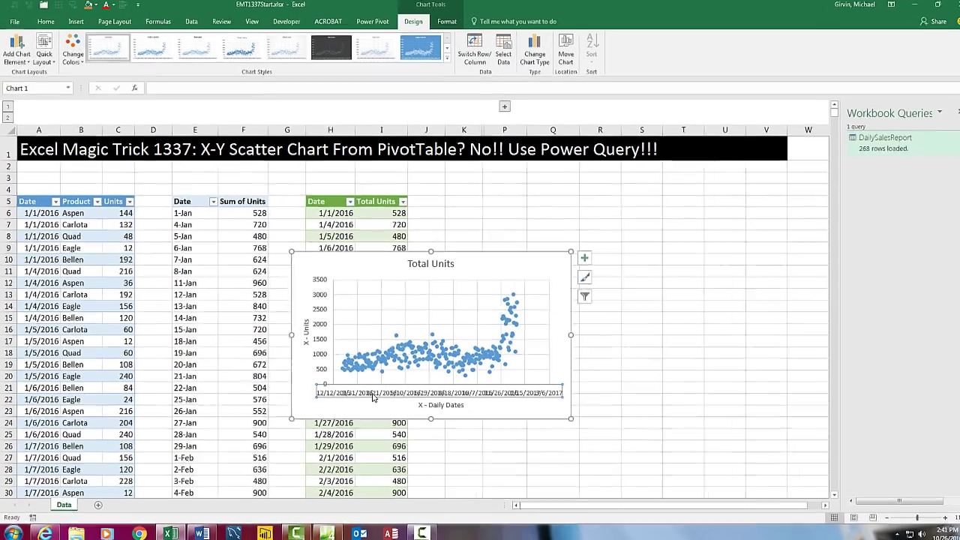
- Replace the date axis format code m/d/yyyy with custom format mmm so labels show month abbreviations
{"action": "key", "text": "ctrl+1"}
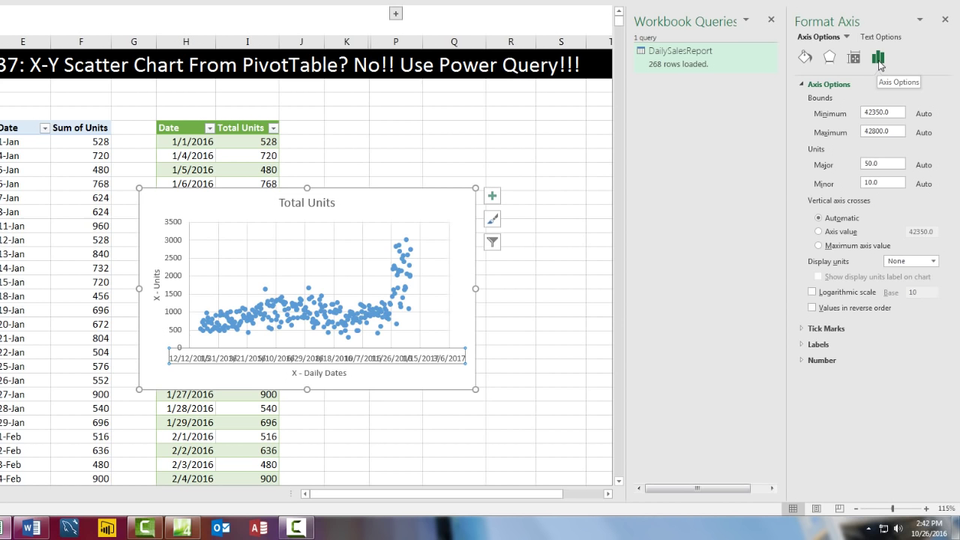
{"action": "left_click", "coordinate": [801, 362]}
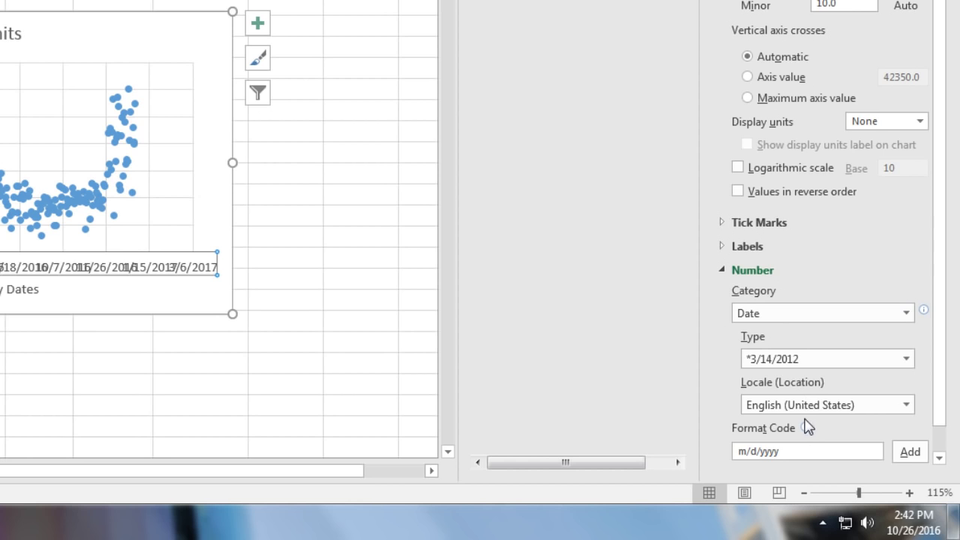
{"action": "left_click", "coordinate": [790, 450]}
{"action": "left_click_drag", "start_coordinate": [782, 452], "coordinate": [722, 452]}
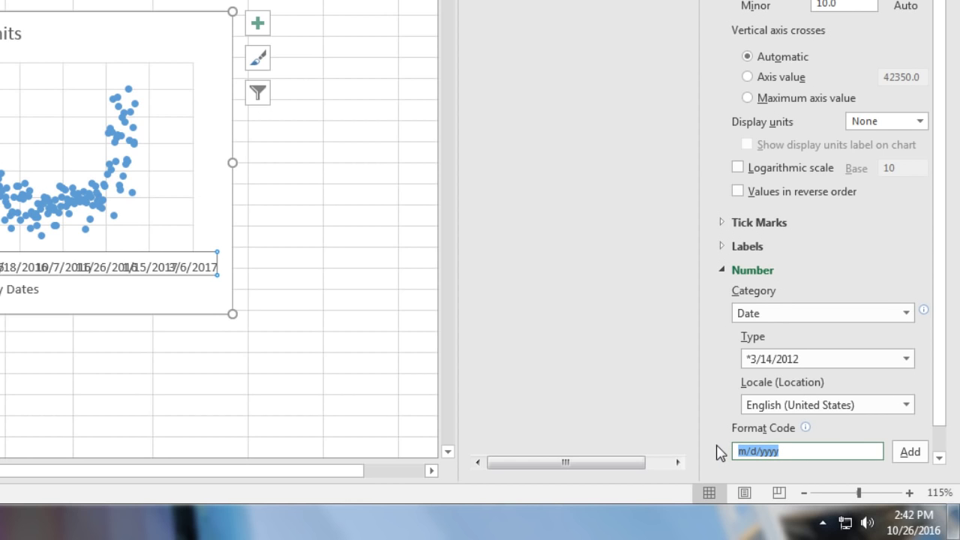
{"action": "type", "text": "mmm"}
{"action": "left_click", "coordinate": [909, 453]}
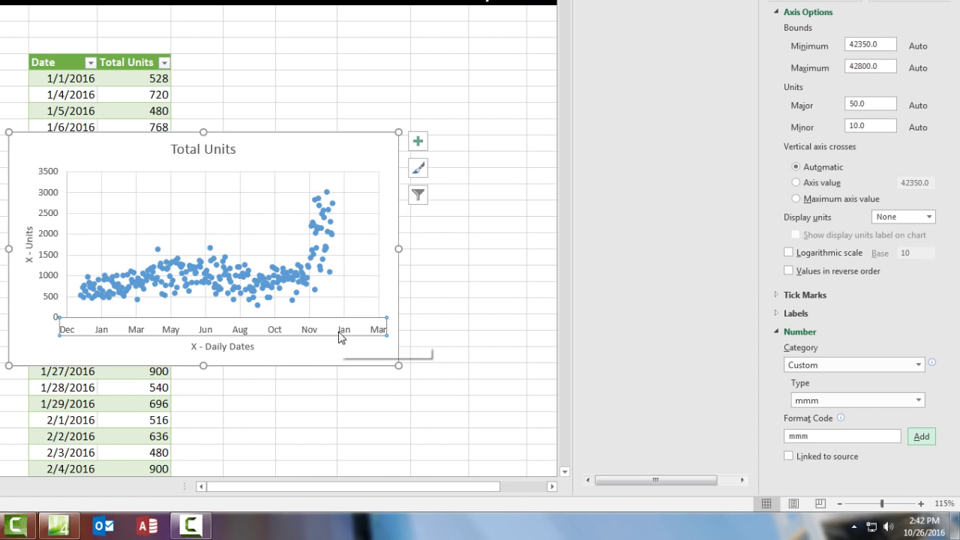
- Delete the vertical gridlines, retitle the chart 'Boomerang Inc. 2016 Units Sold', and move it left over the tables
{"action": "left_click", "coordinate": [240, 228]}
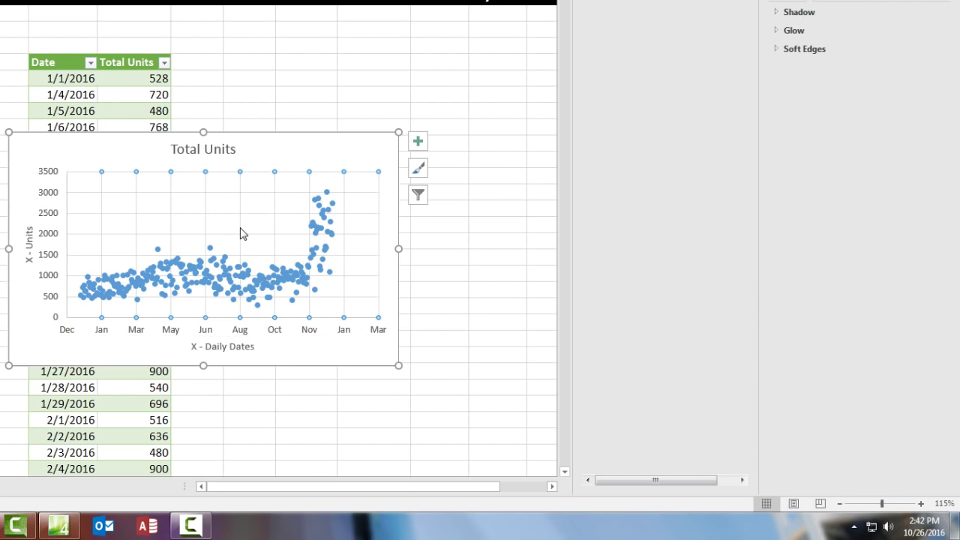
{"action": "key", "text": "Delete"}
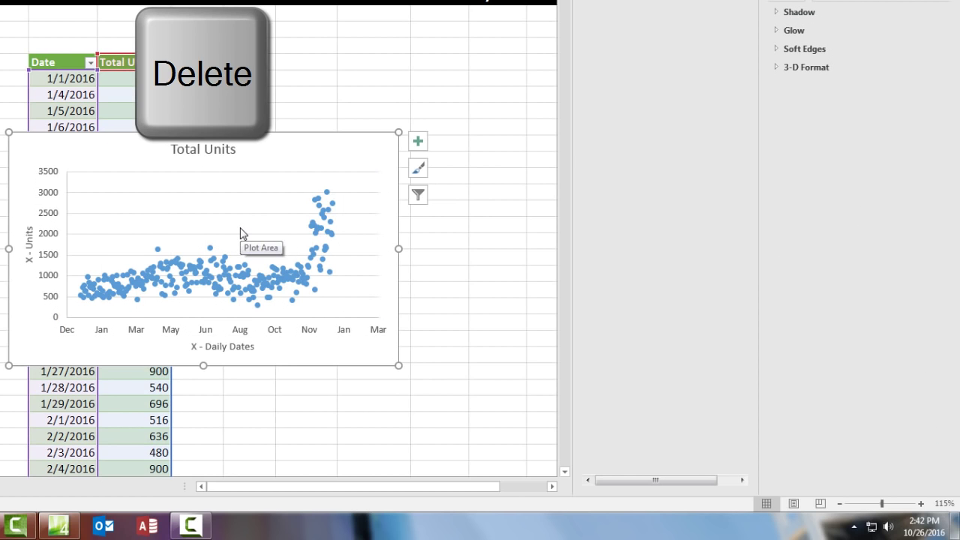
{"action": "left_click", "coordinate": [196, 153]}
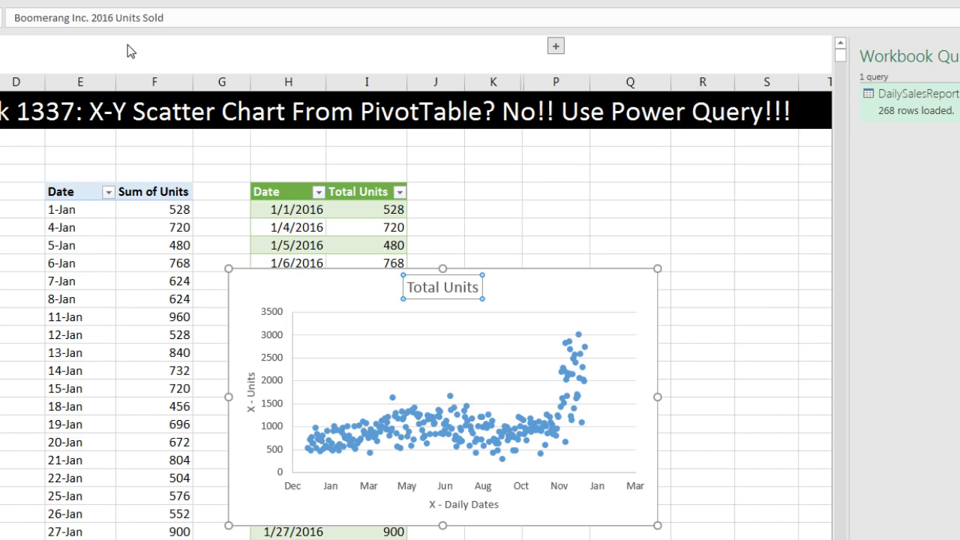
{"action": "key", "text": "Return"}
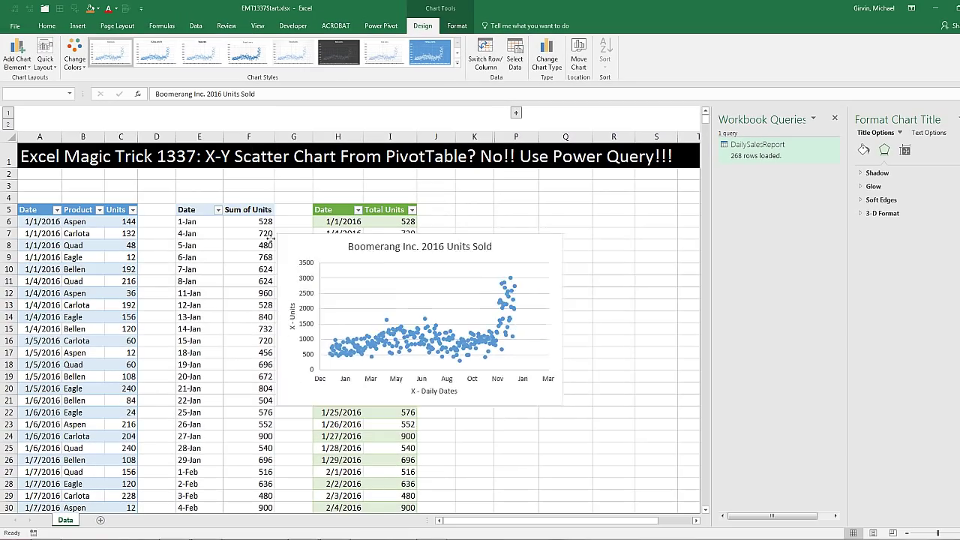
{"action": "left_click_drag", "start_coordinate": [270, 271], "coordinate": [0, 290]}
{"action": "left_click_drag", "start_coordinate": [103, 281], "coordinate": [103, 281]}
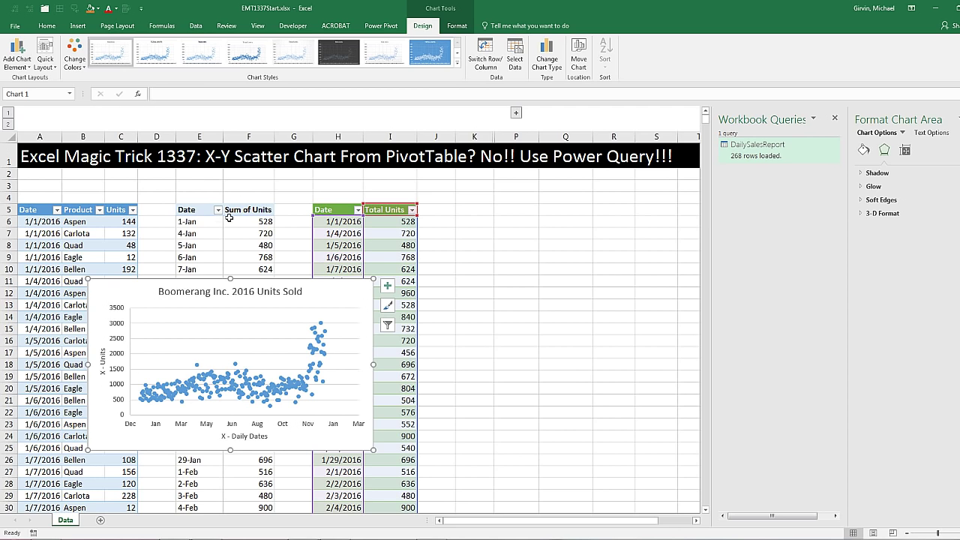
- Unhide columns M–N and check the formula giving Count Unique Dates of 268 in N5
{"action": "left_click", "coordinate": [515, 114]}
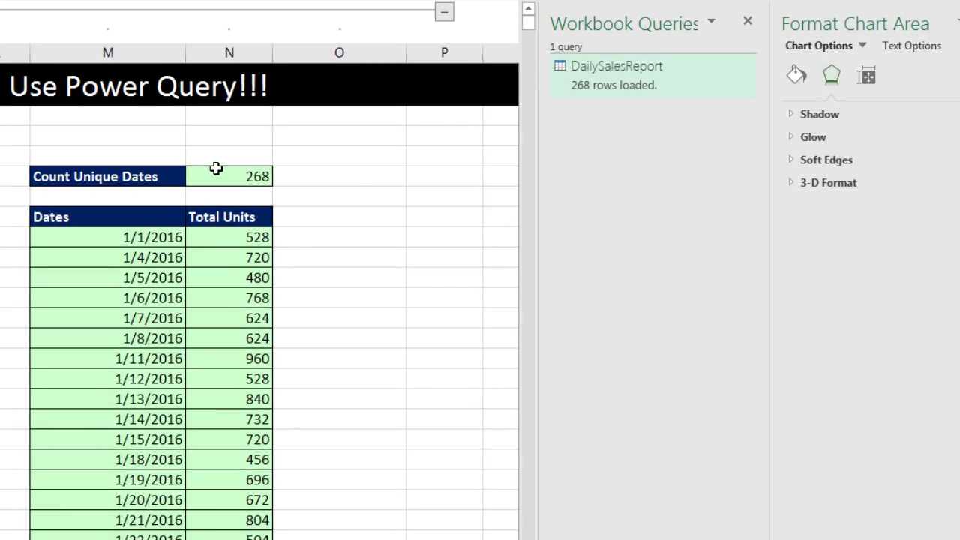
{"action": "left_click", "coordinate": [522, 205]}
{"action": "double_click", "coordinate": [216, 168]}
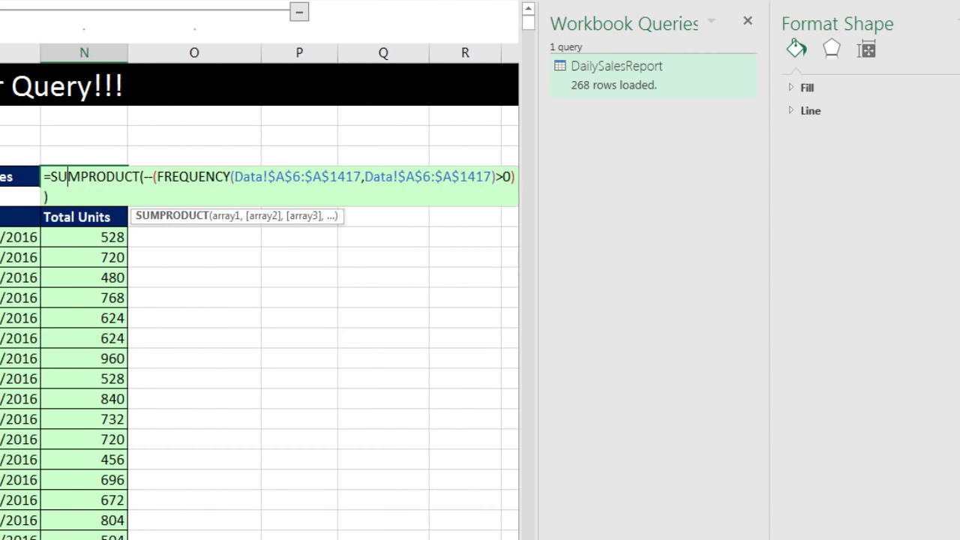
{"action": "key", "text": "Escape"}
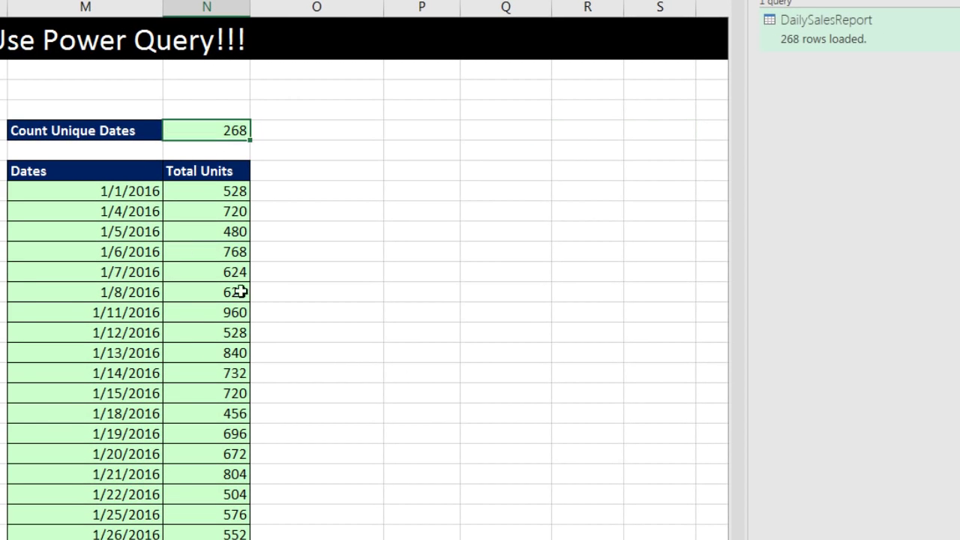
- Inspect the first unique-date formula and the SUMIFS Total Units formula in N8, comparing with the query table
{"action": "double_click", "coordinate": [45, 211]}
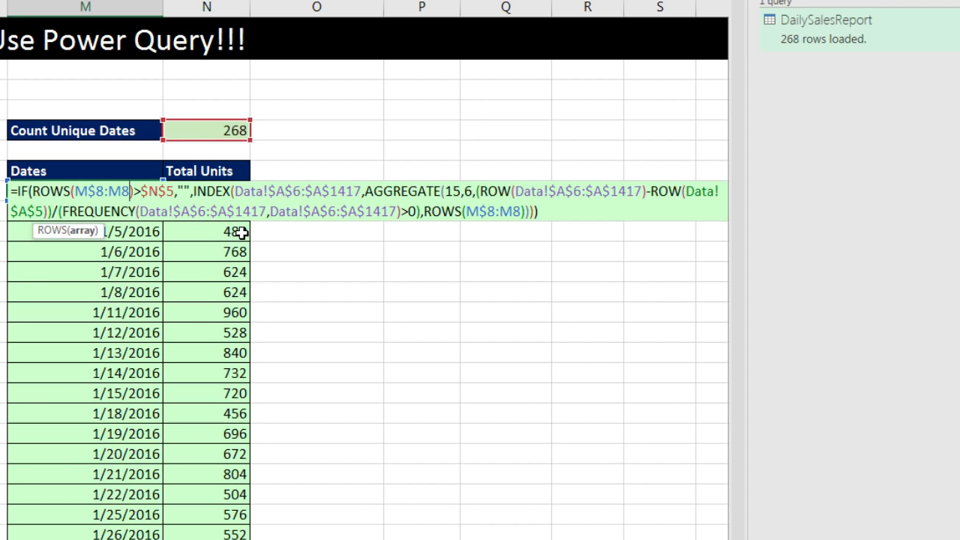
{"action": "key", "text": "Escape"}
{"action": "left_click", "coordinate": [213, 193]}
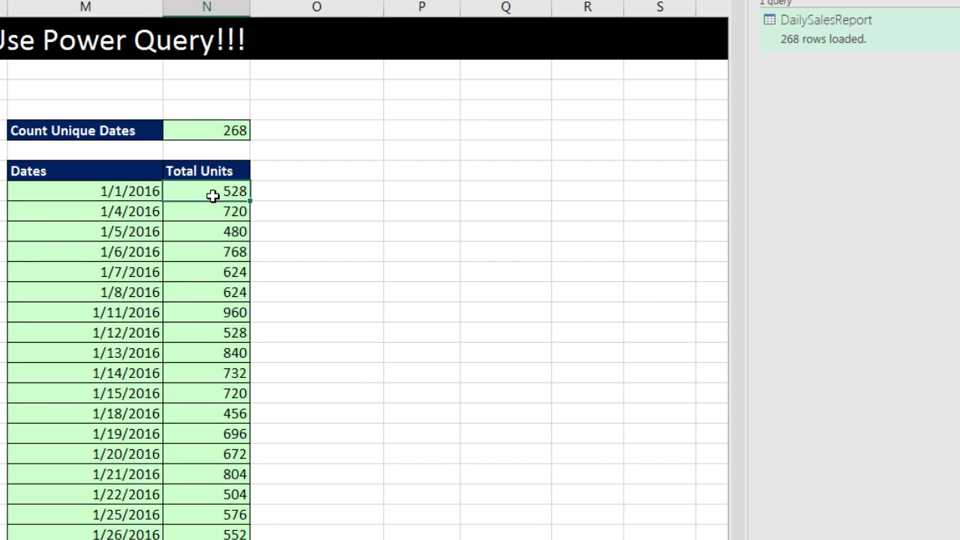
{"action": "double_click", "coordinate": [213, 192]}
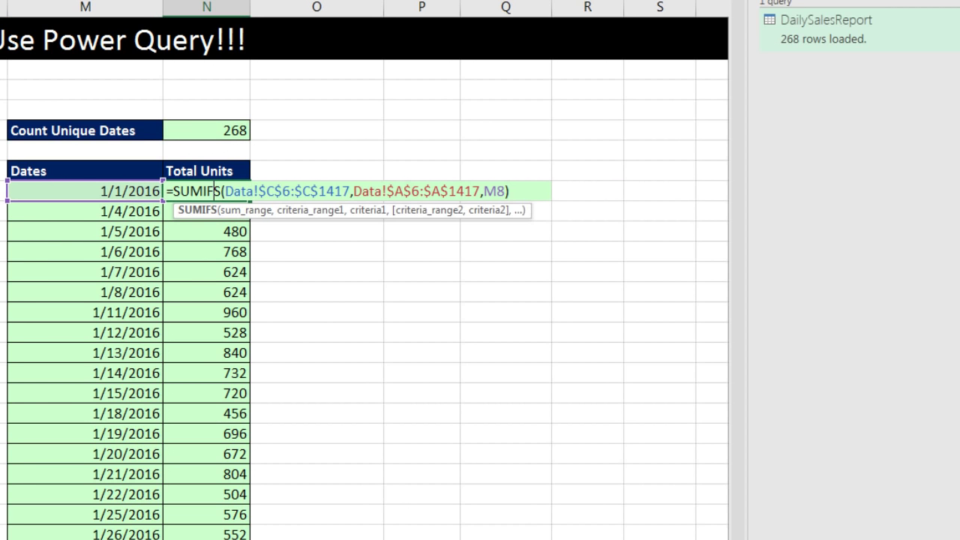
{"action": "key", "text": "Escape"}
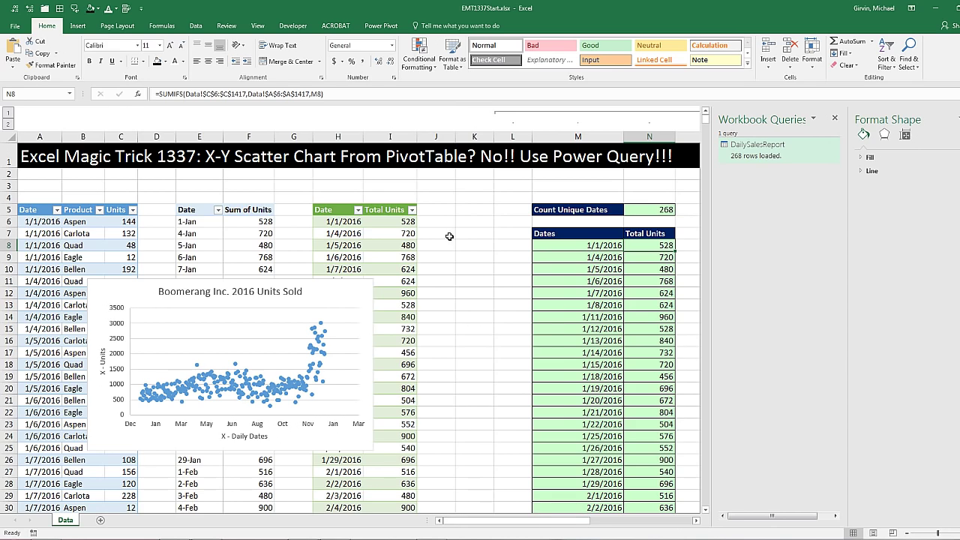
{"action": "left_click", "coordinate": [334, 219]}
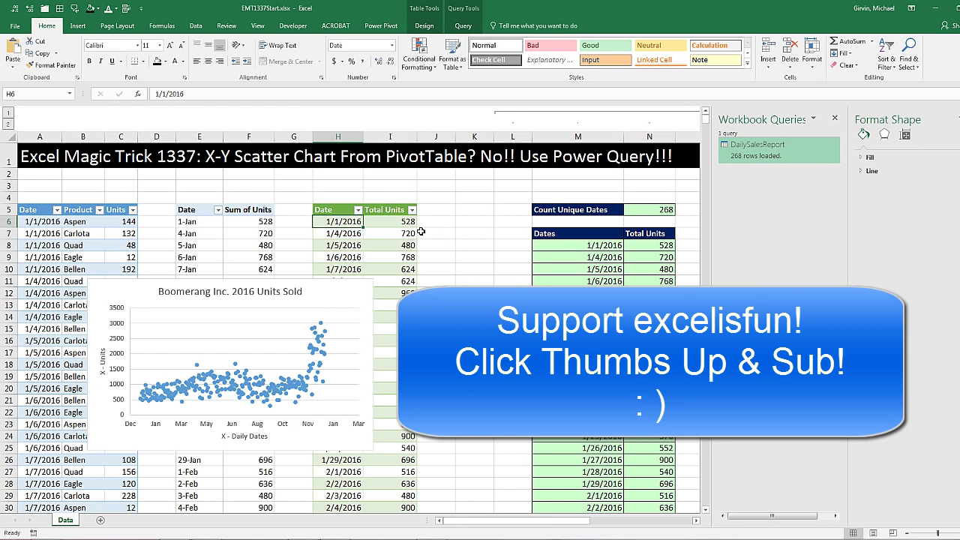